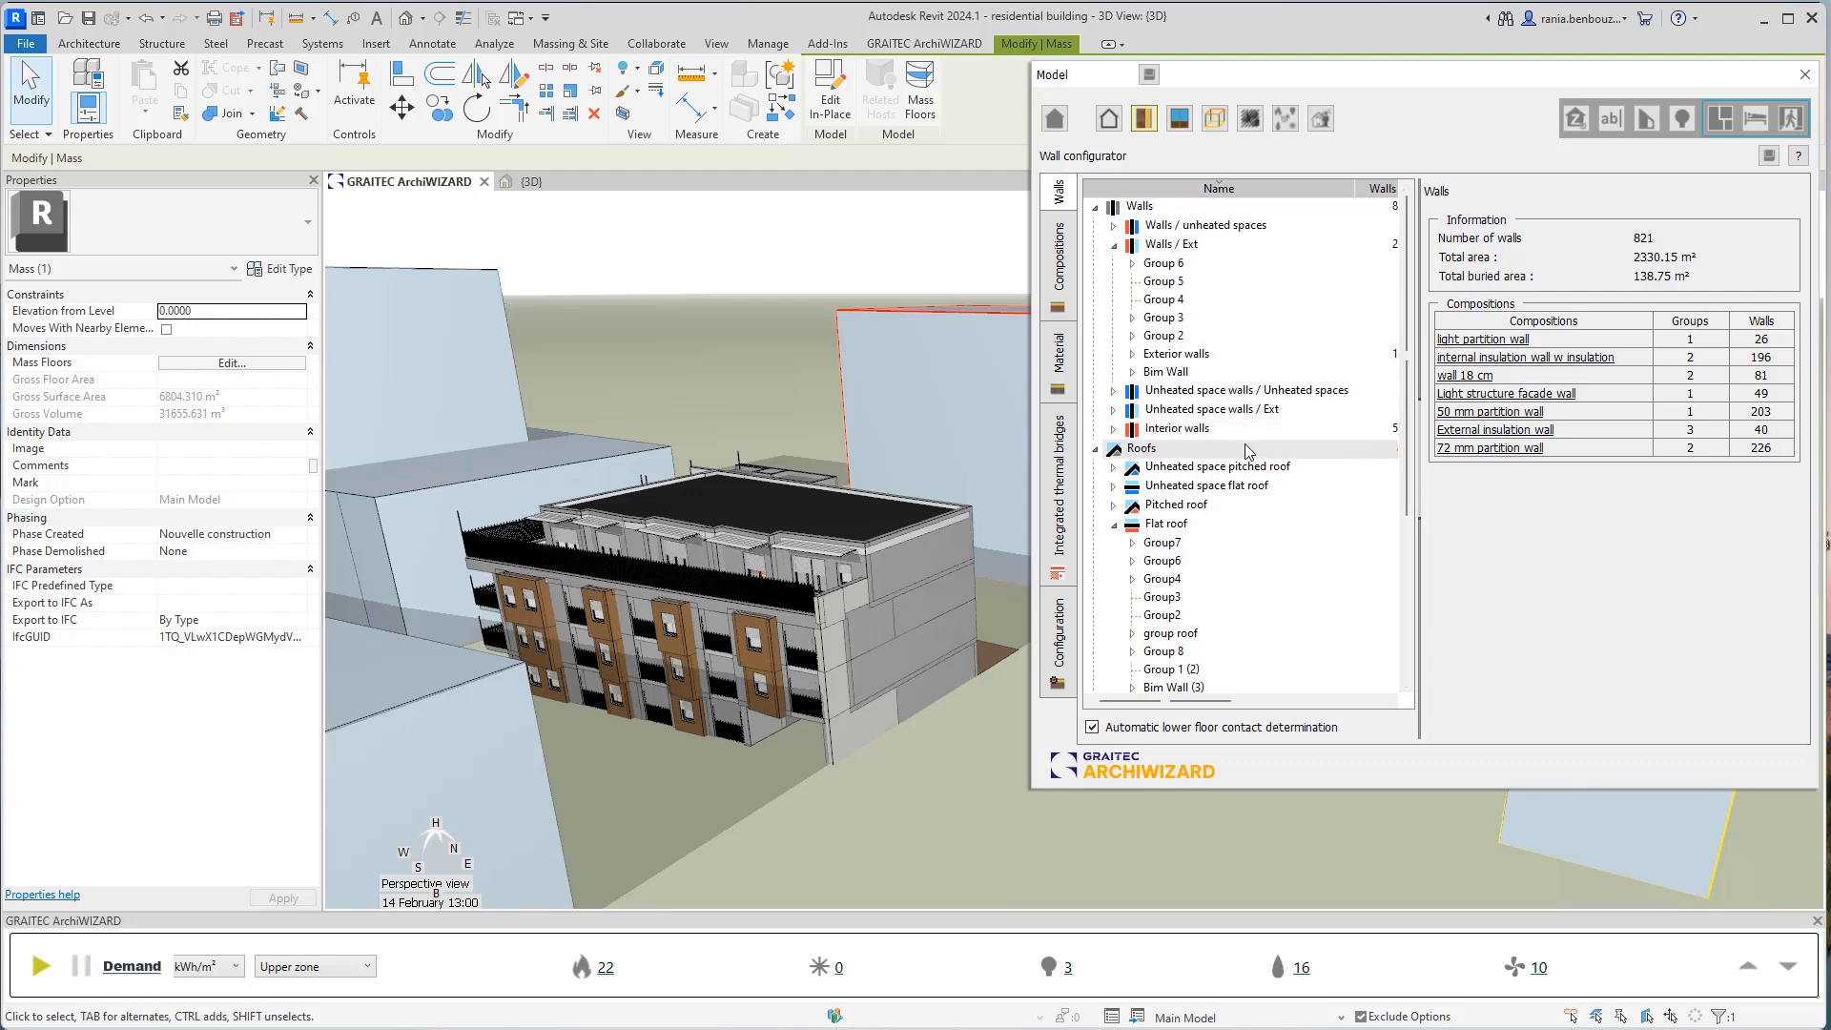
Review the wall, roof and floor groups, examining the compositions of Exterior walls, group roof and group (3)
scroll(1247, 450, "down", 4)
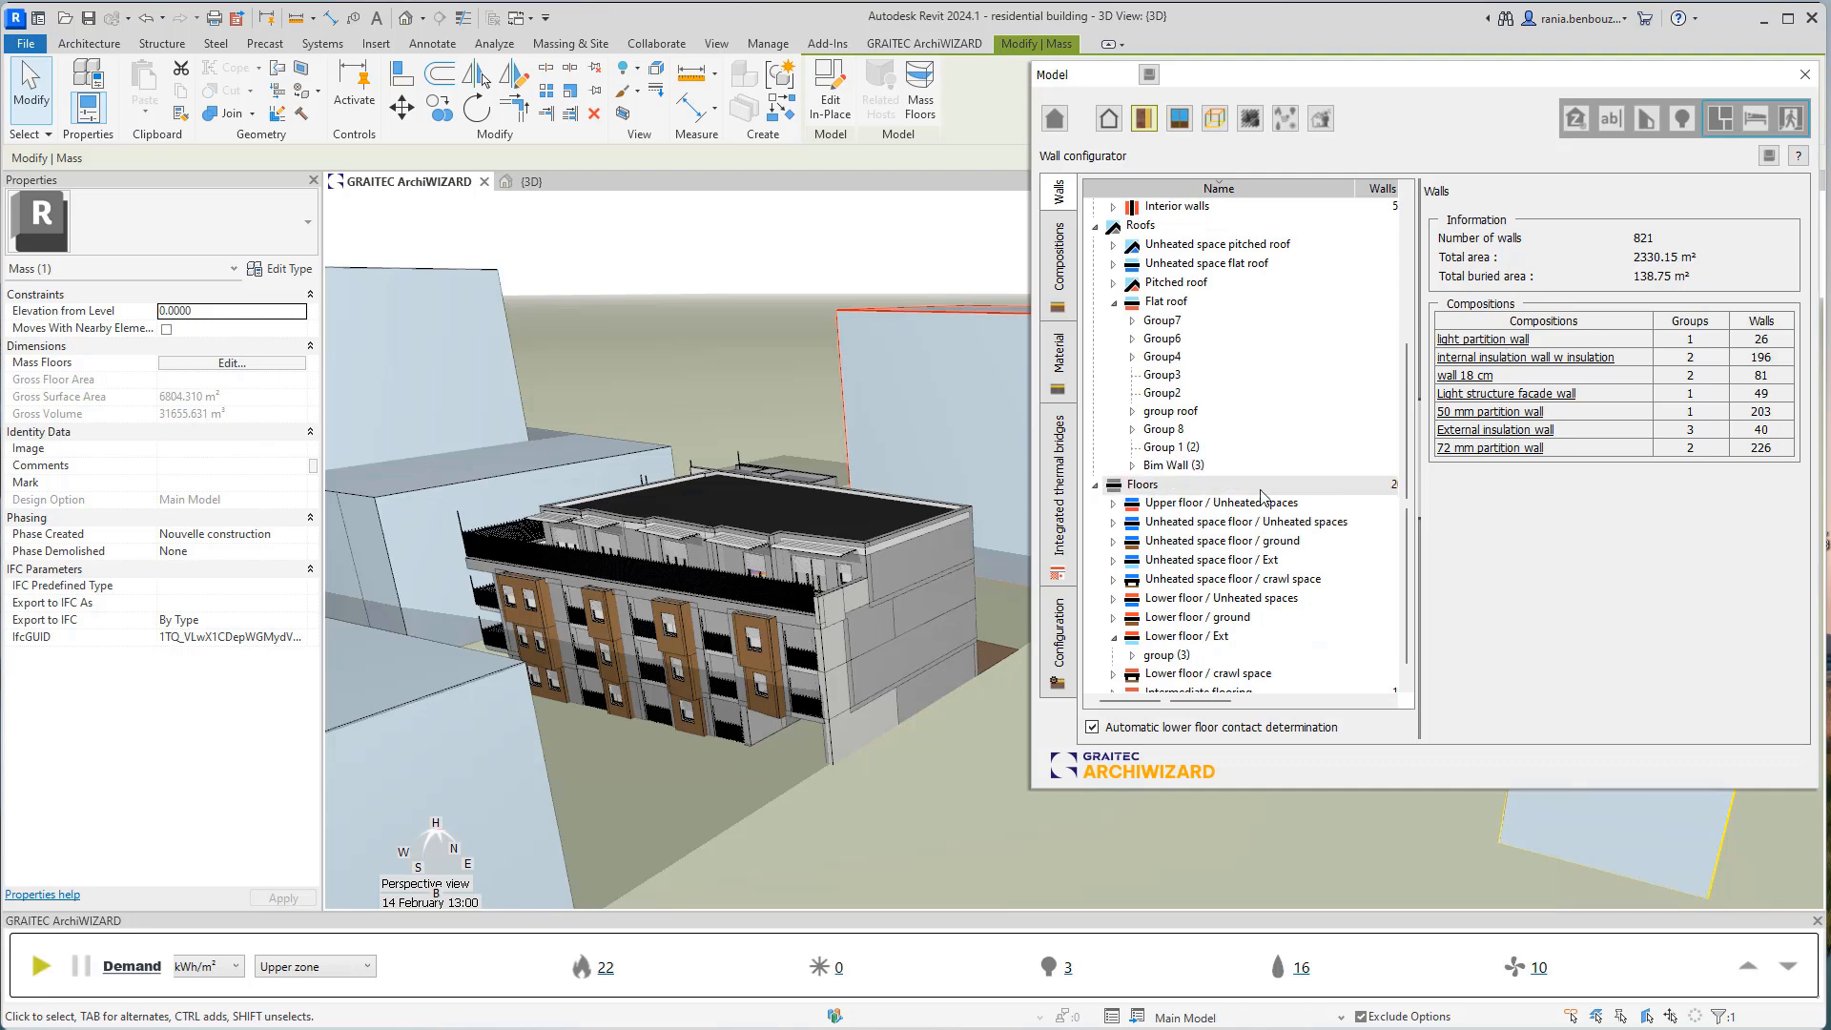
scroll(1249, 487, "up", 4)
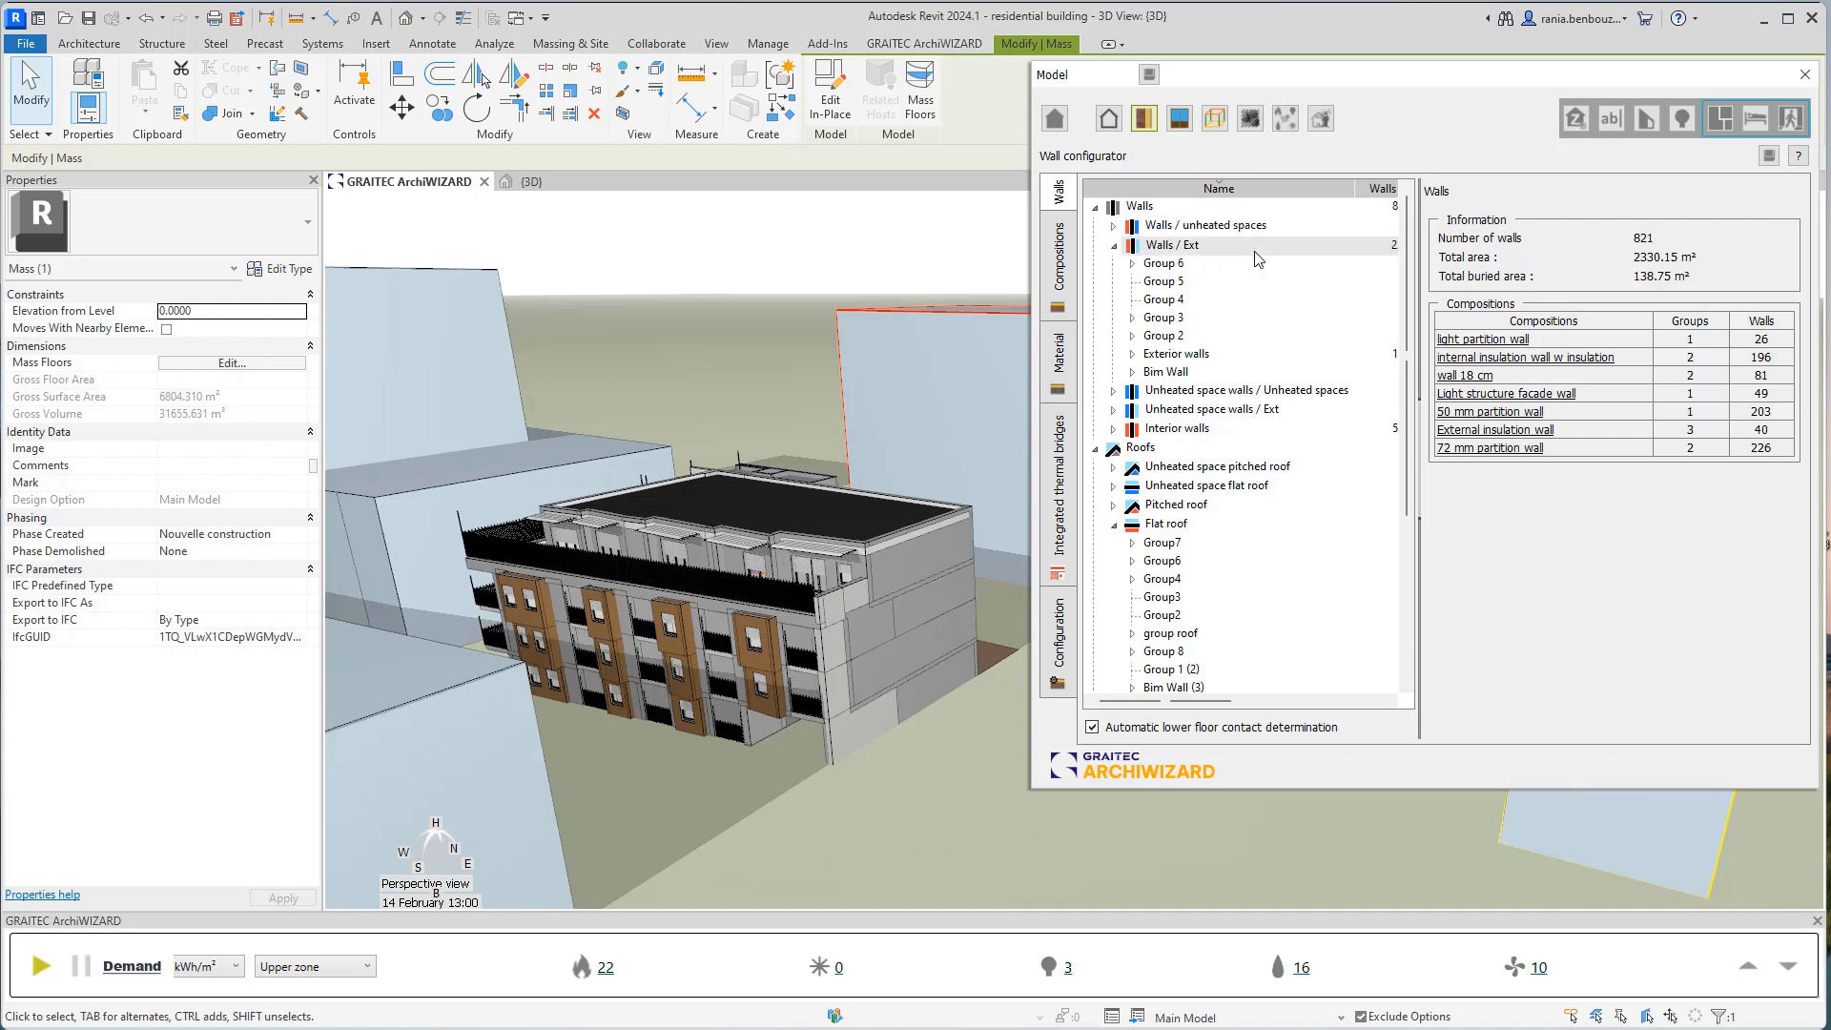
scroll(1270, 458, "down", 1)
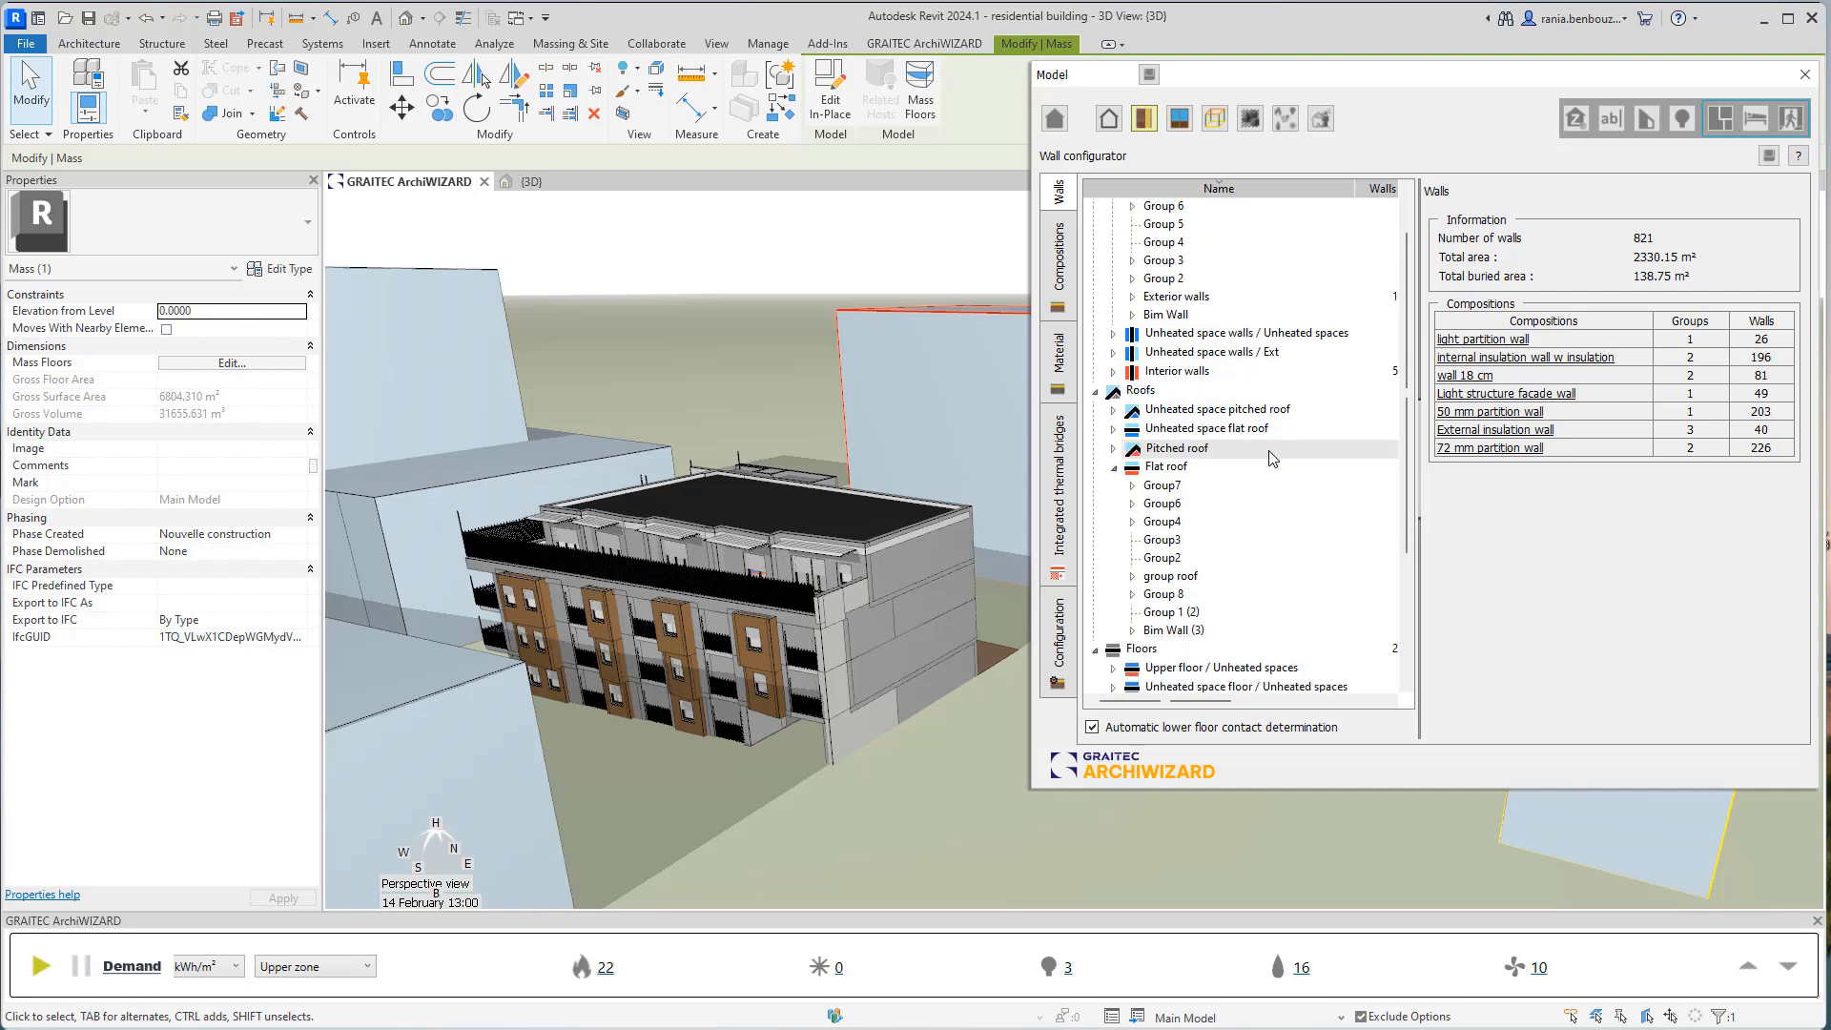
scroll(1270, 456, "down", 3)
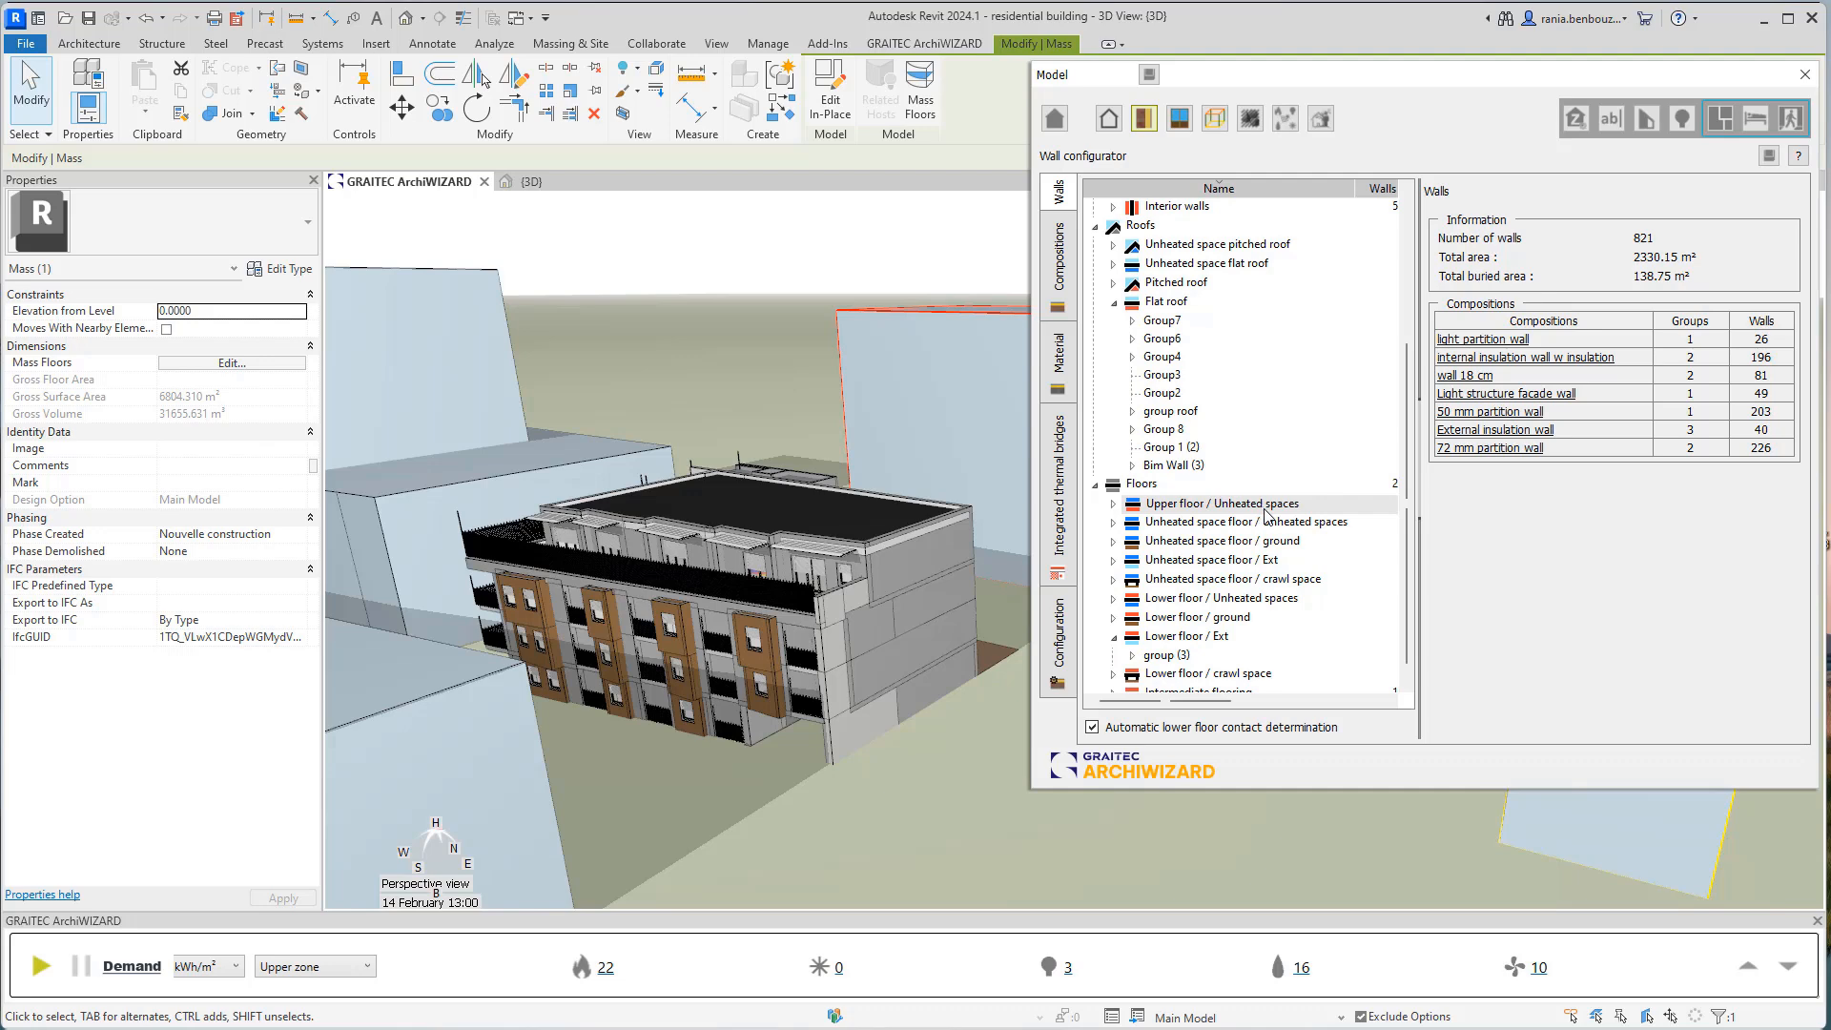
scroll(1317, 606, "up", 4)
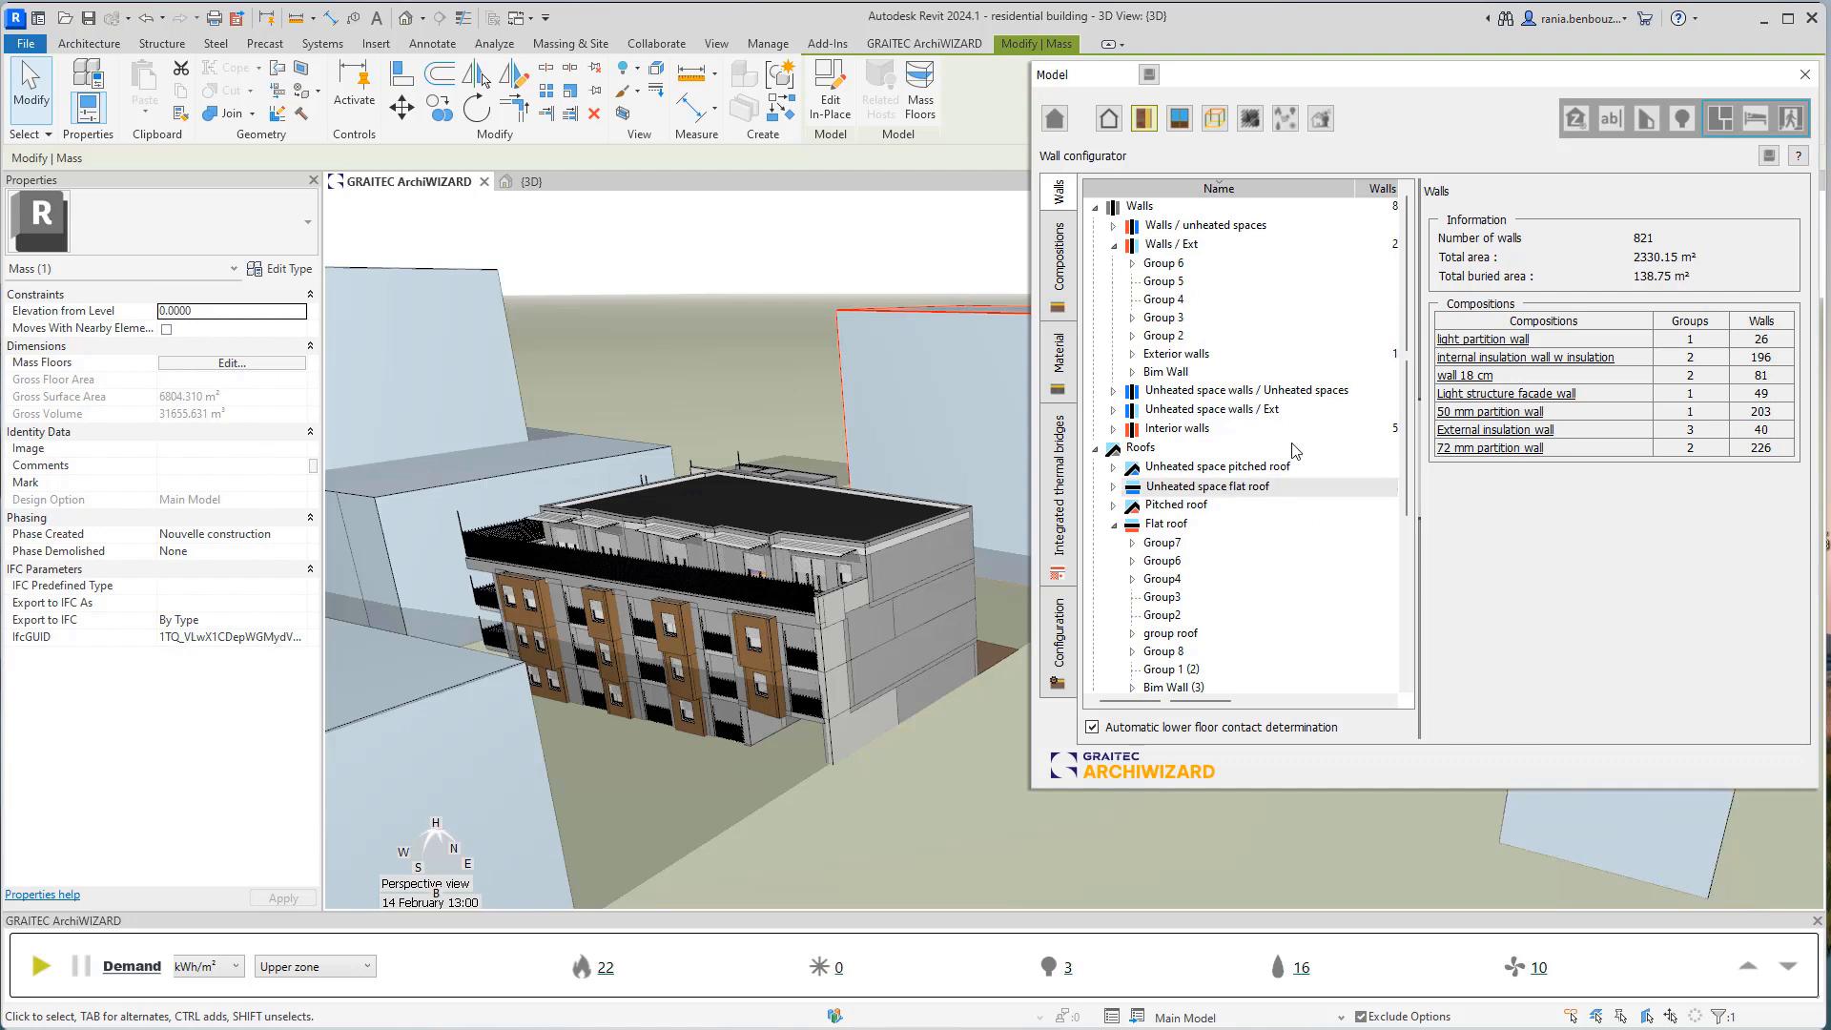
left_click(1266, 355)
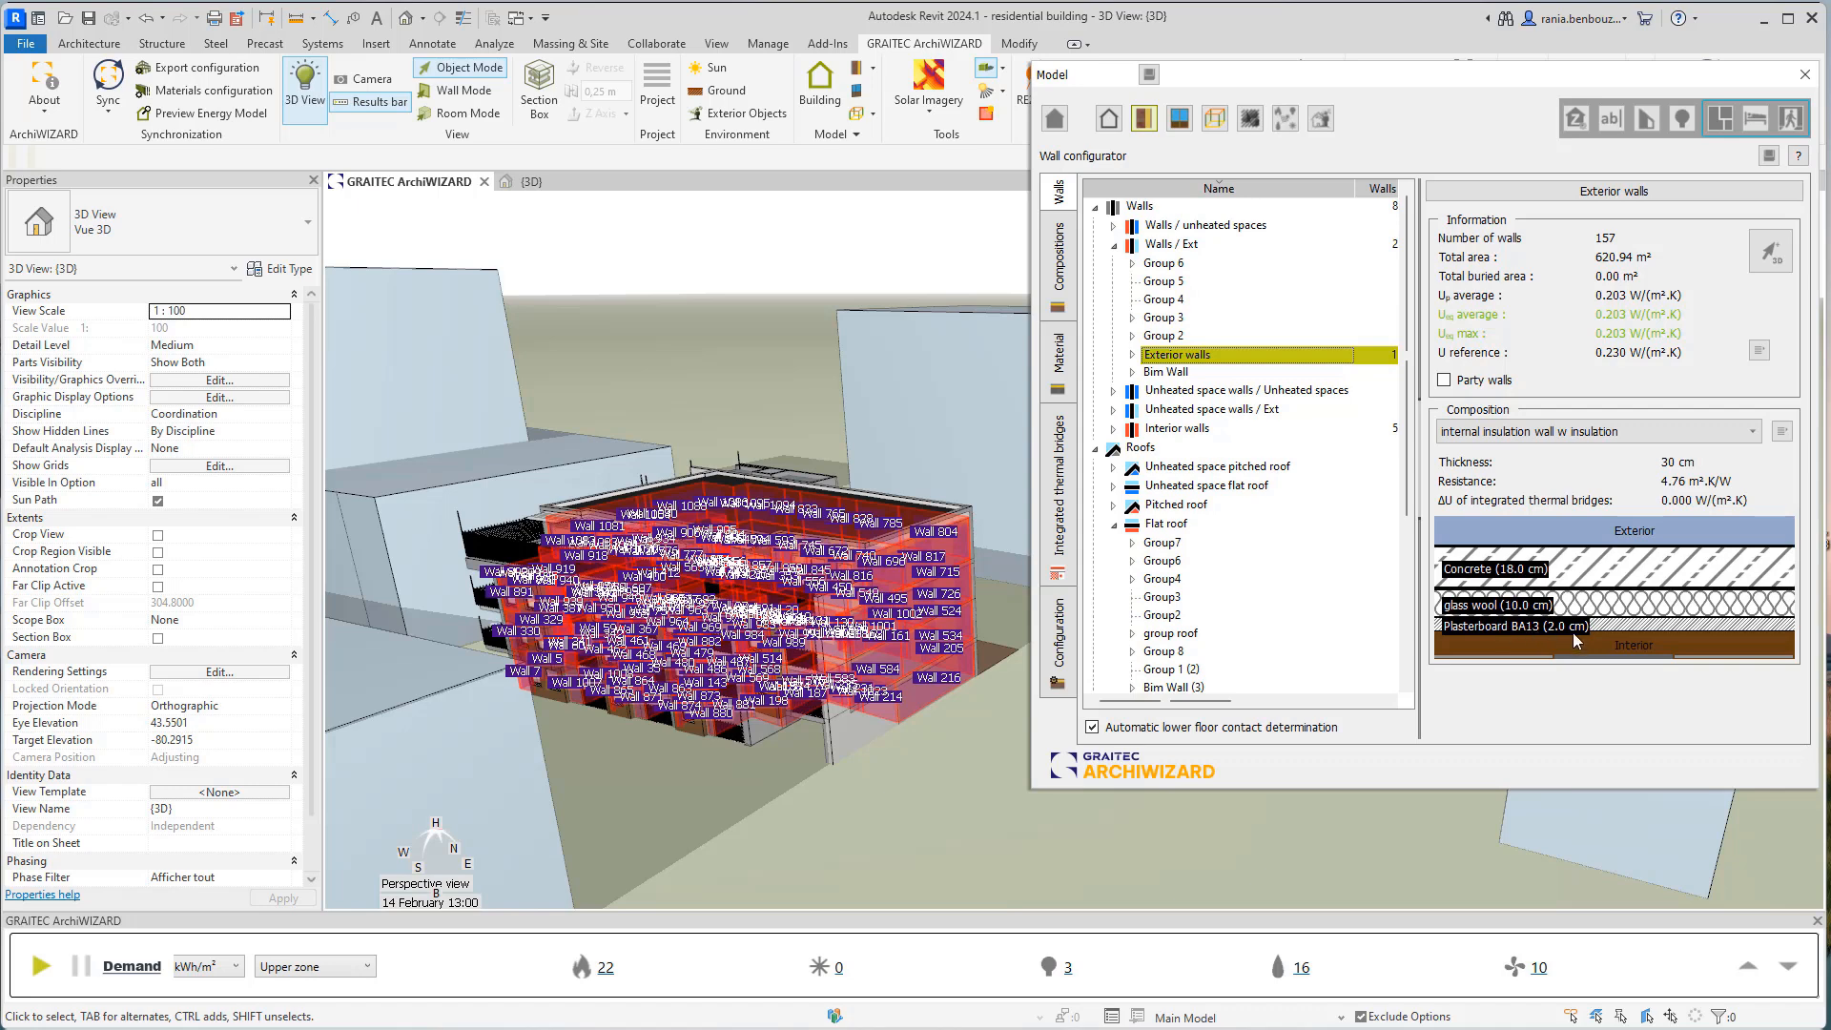
scroll(1220, 572, "down", 1)
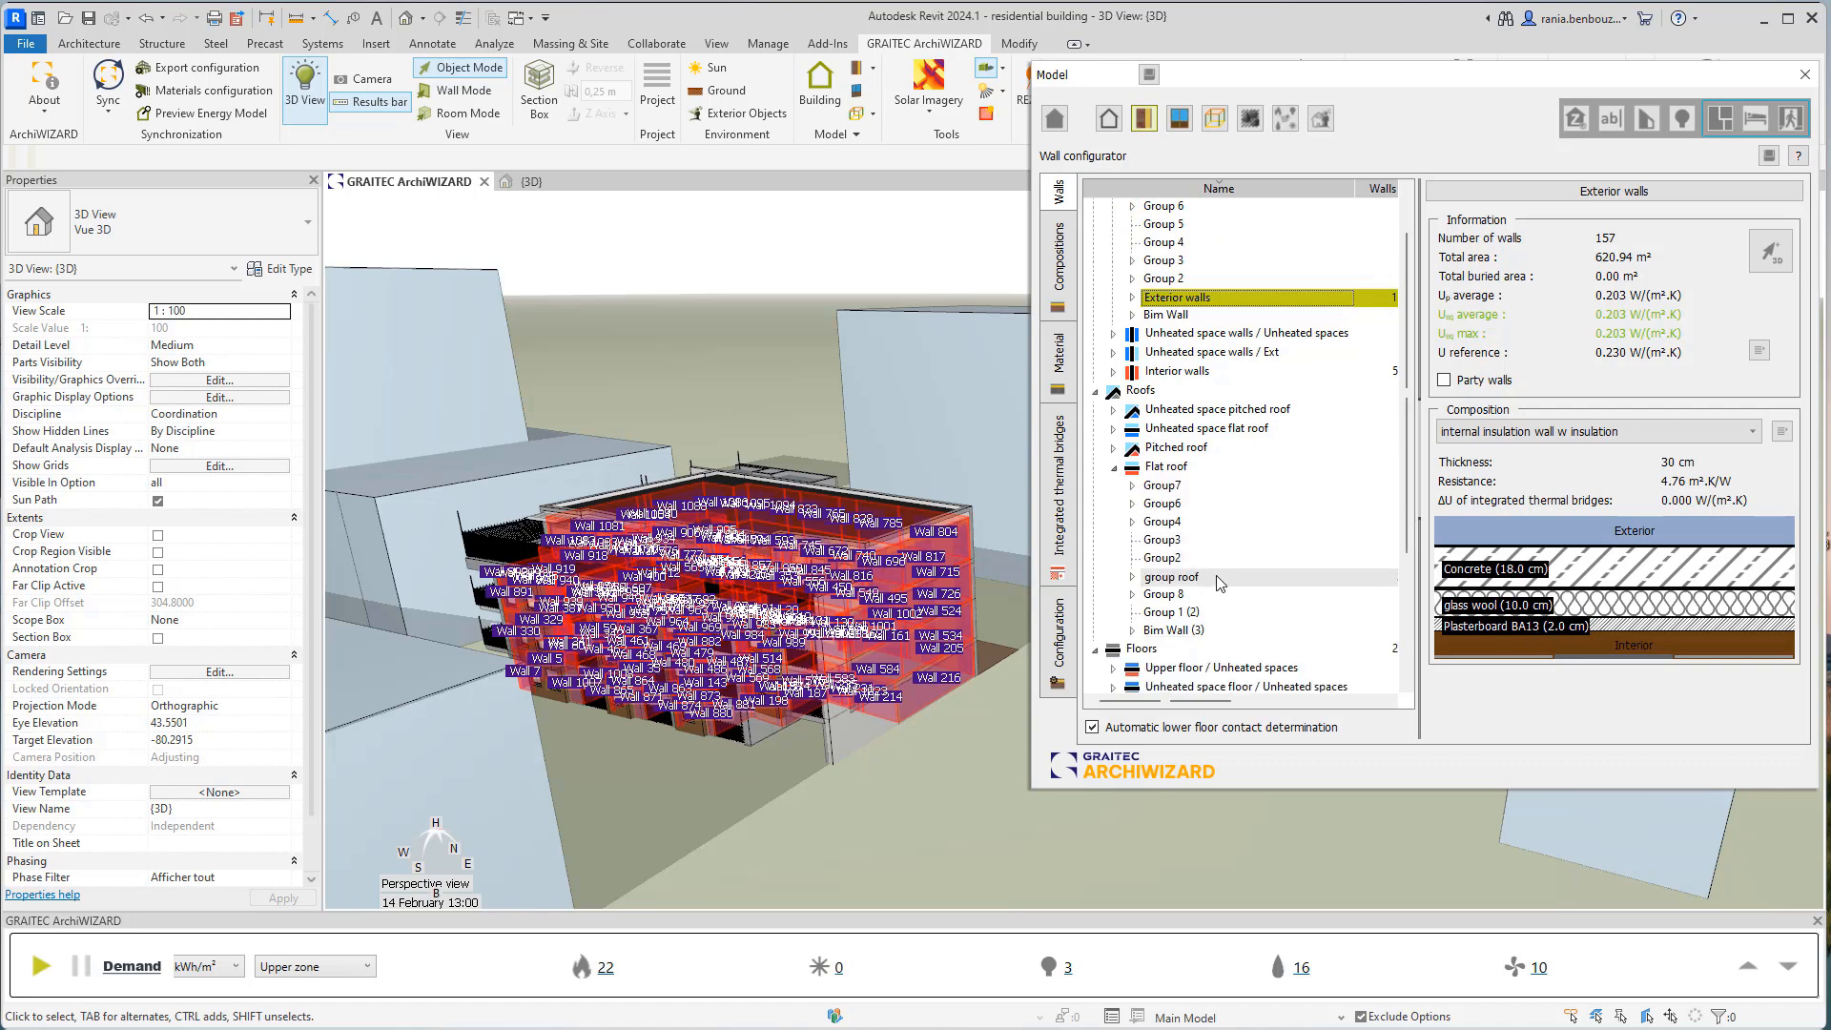
left_click(1216, 575)
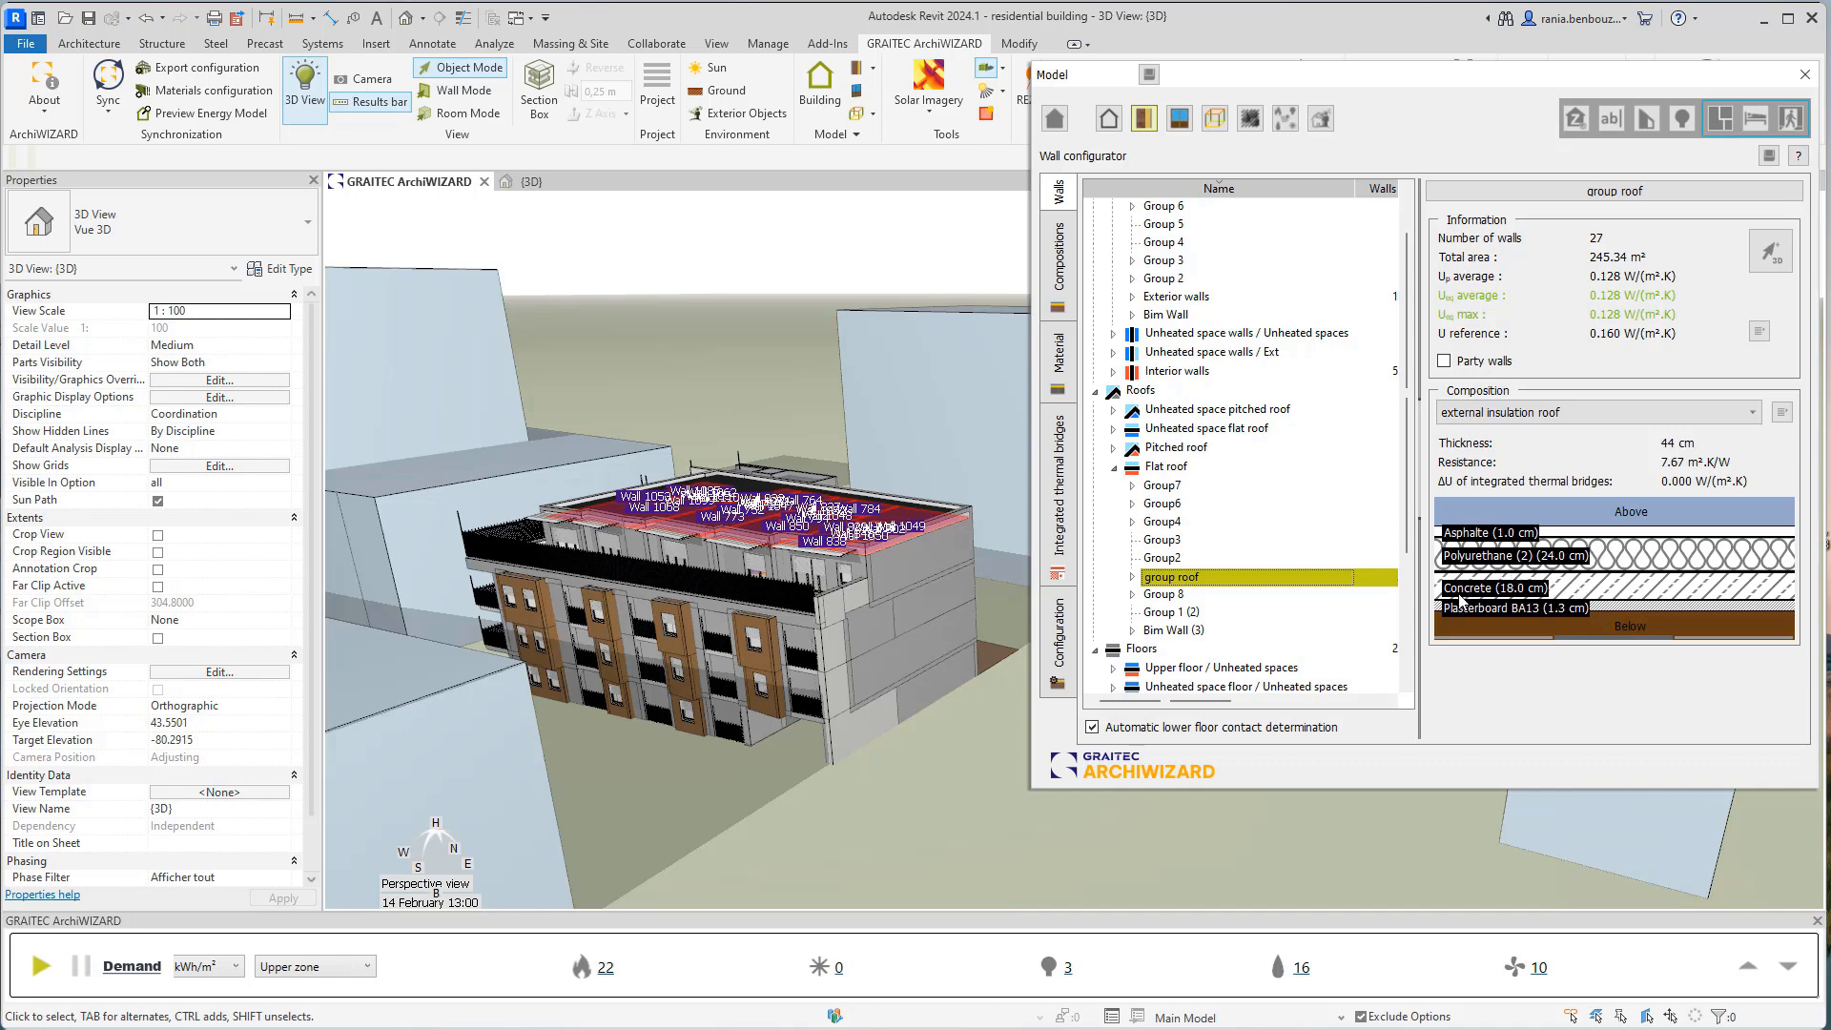
scroll(1244, 591, "down", 3)
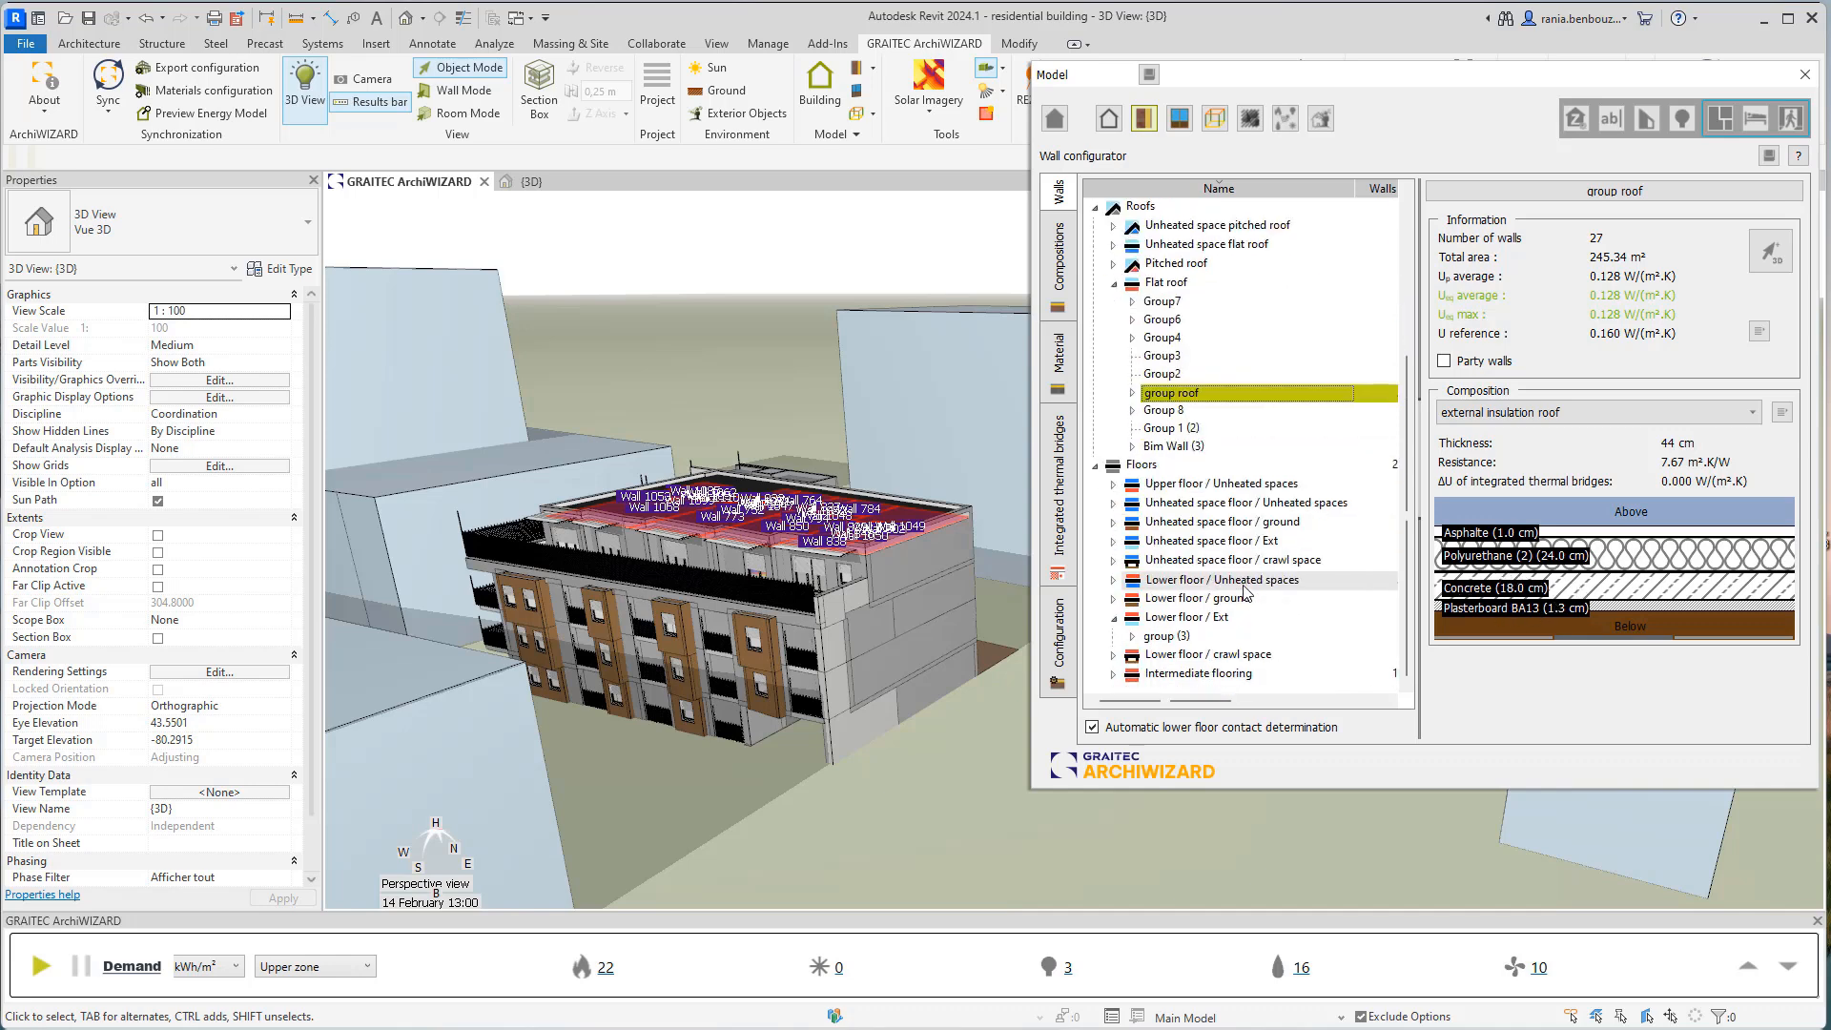
left_click(1218, 637)
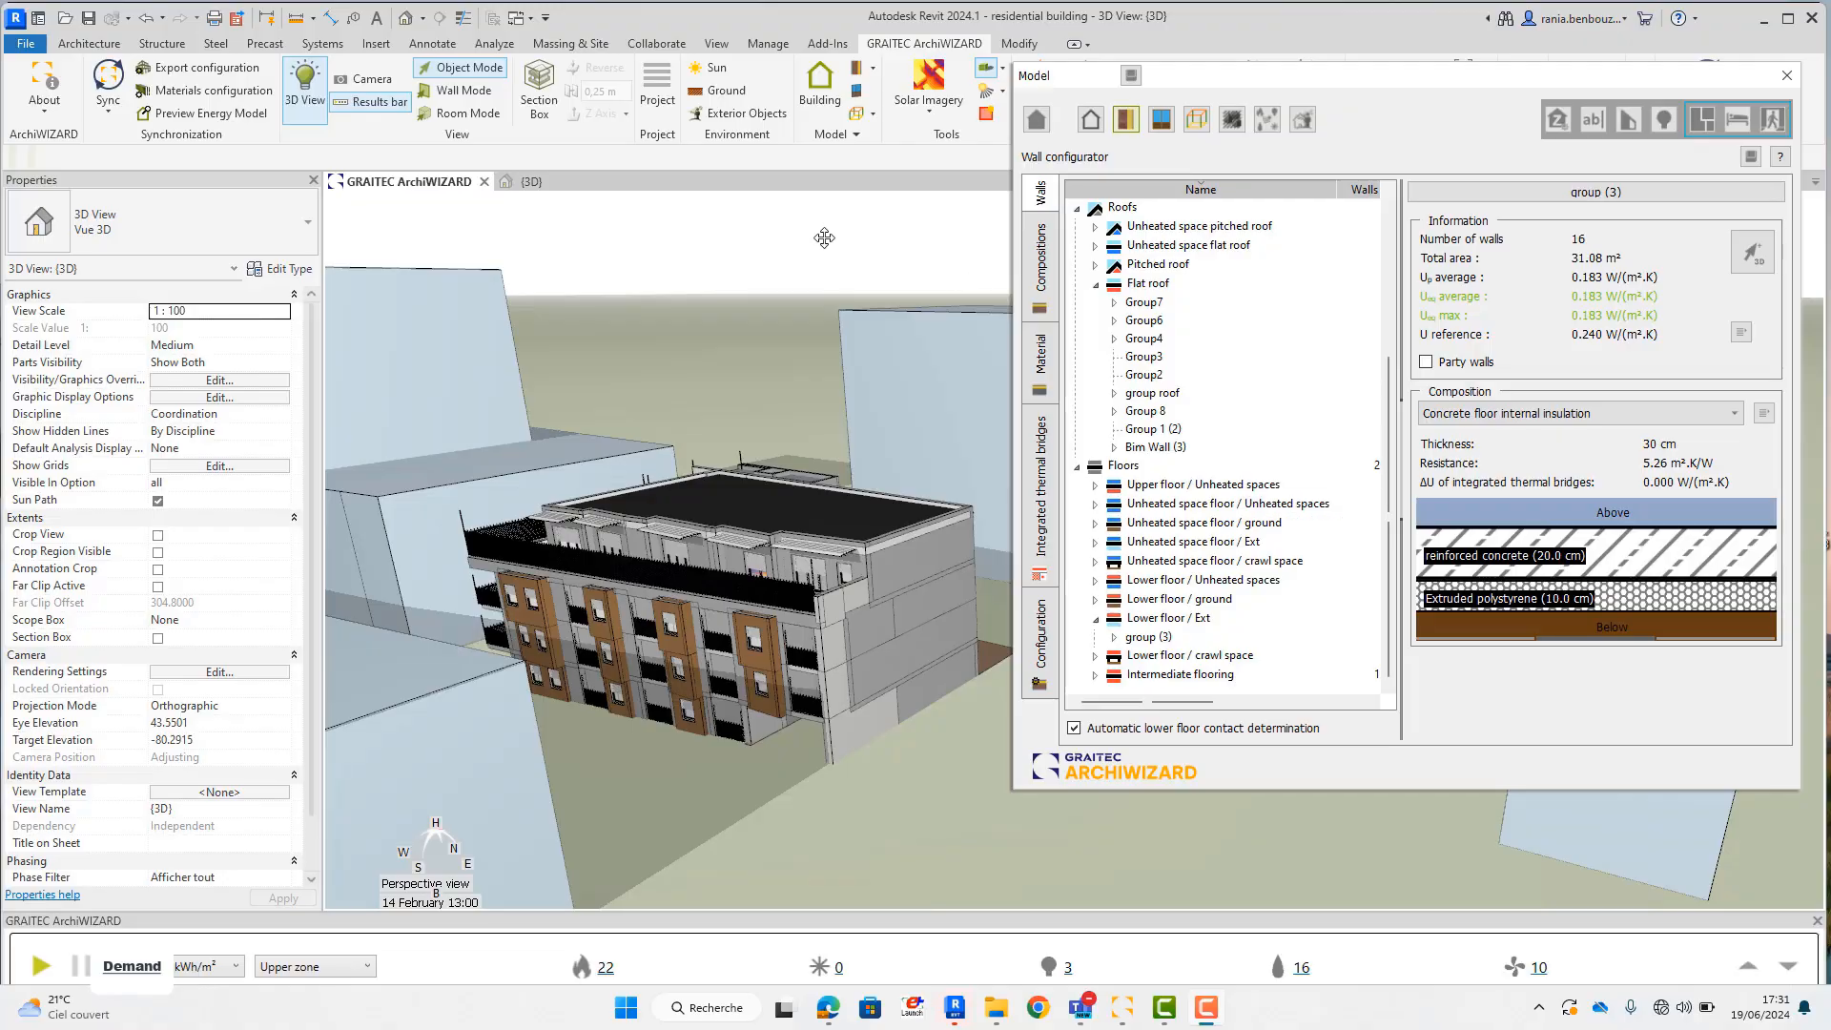
Examine the Light structure facade wall composition and the thickness and thermal properties of its glass wool layer
left_click(1040, 277)
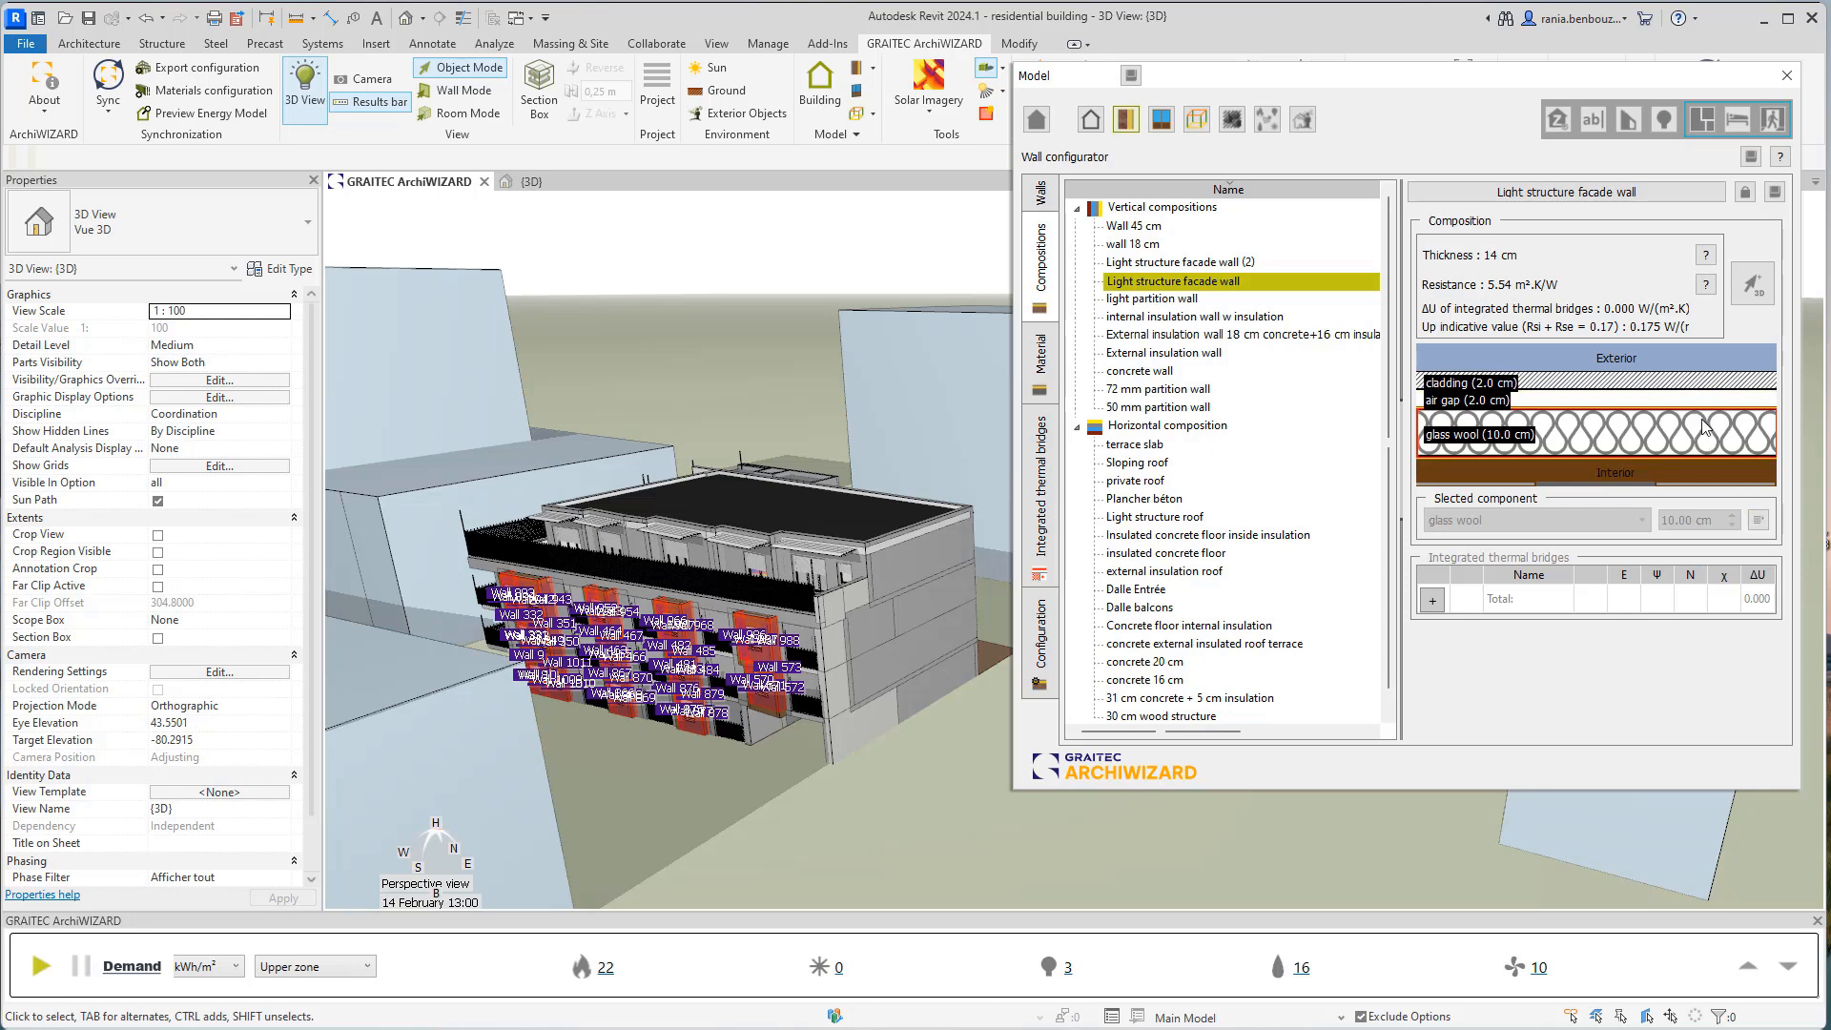
left_click(1759, 523)
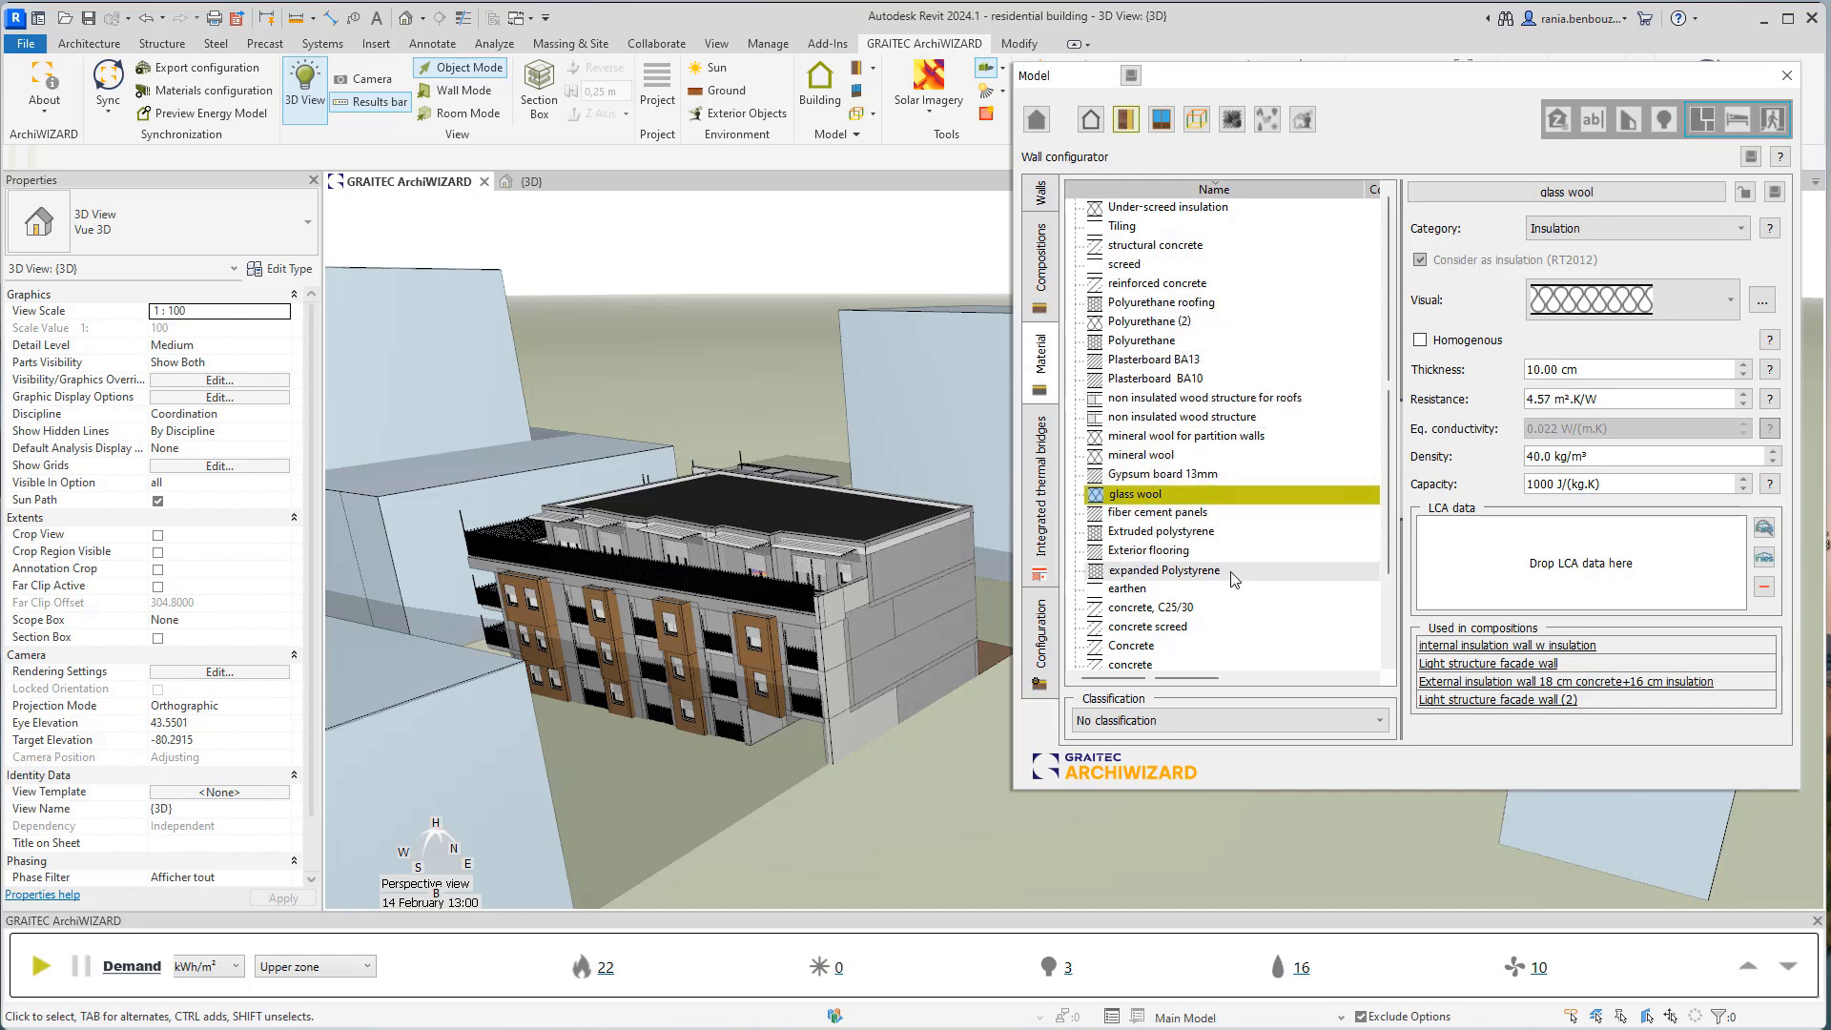
left_click_drag(1500, 79, 1179, 67)
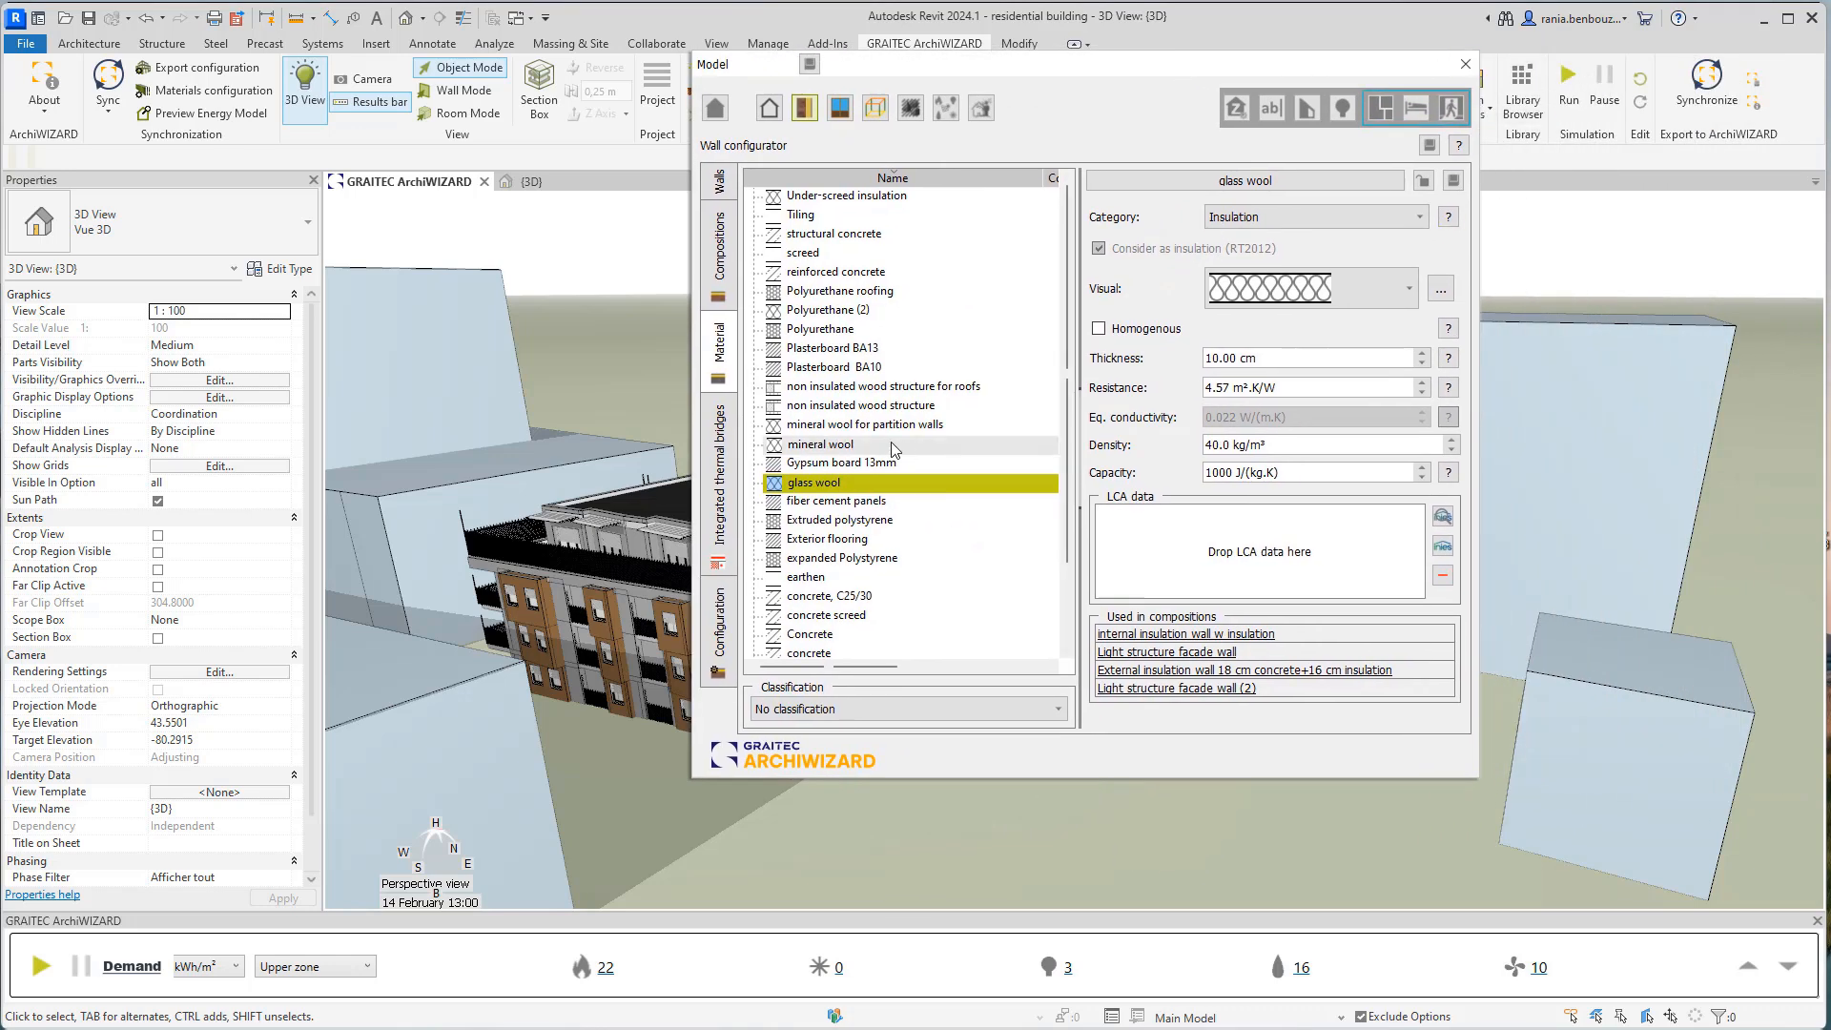
scroll(911, 446, "down", 2)
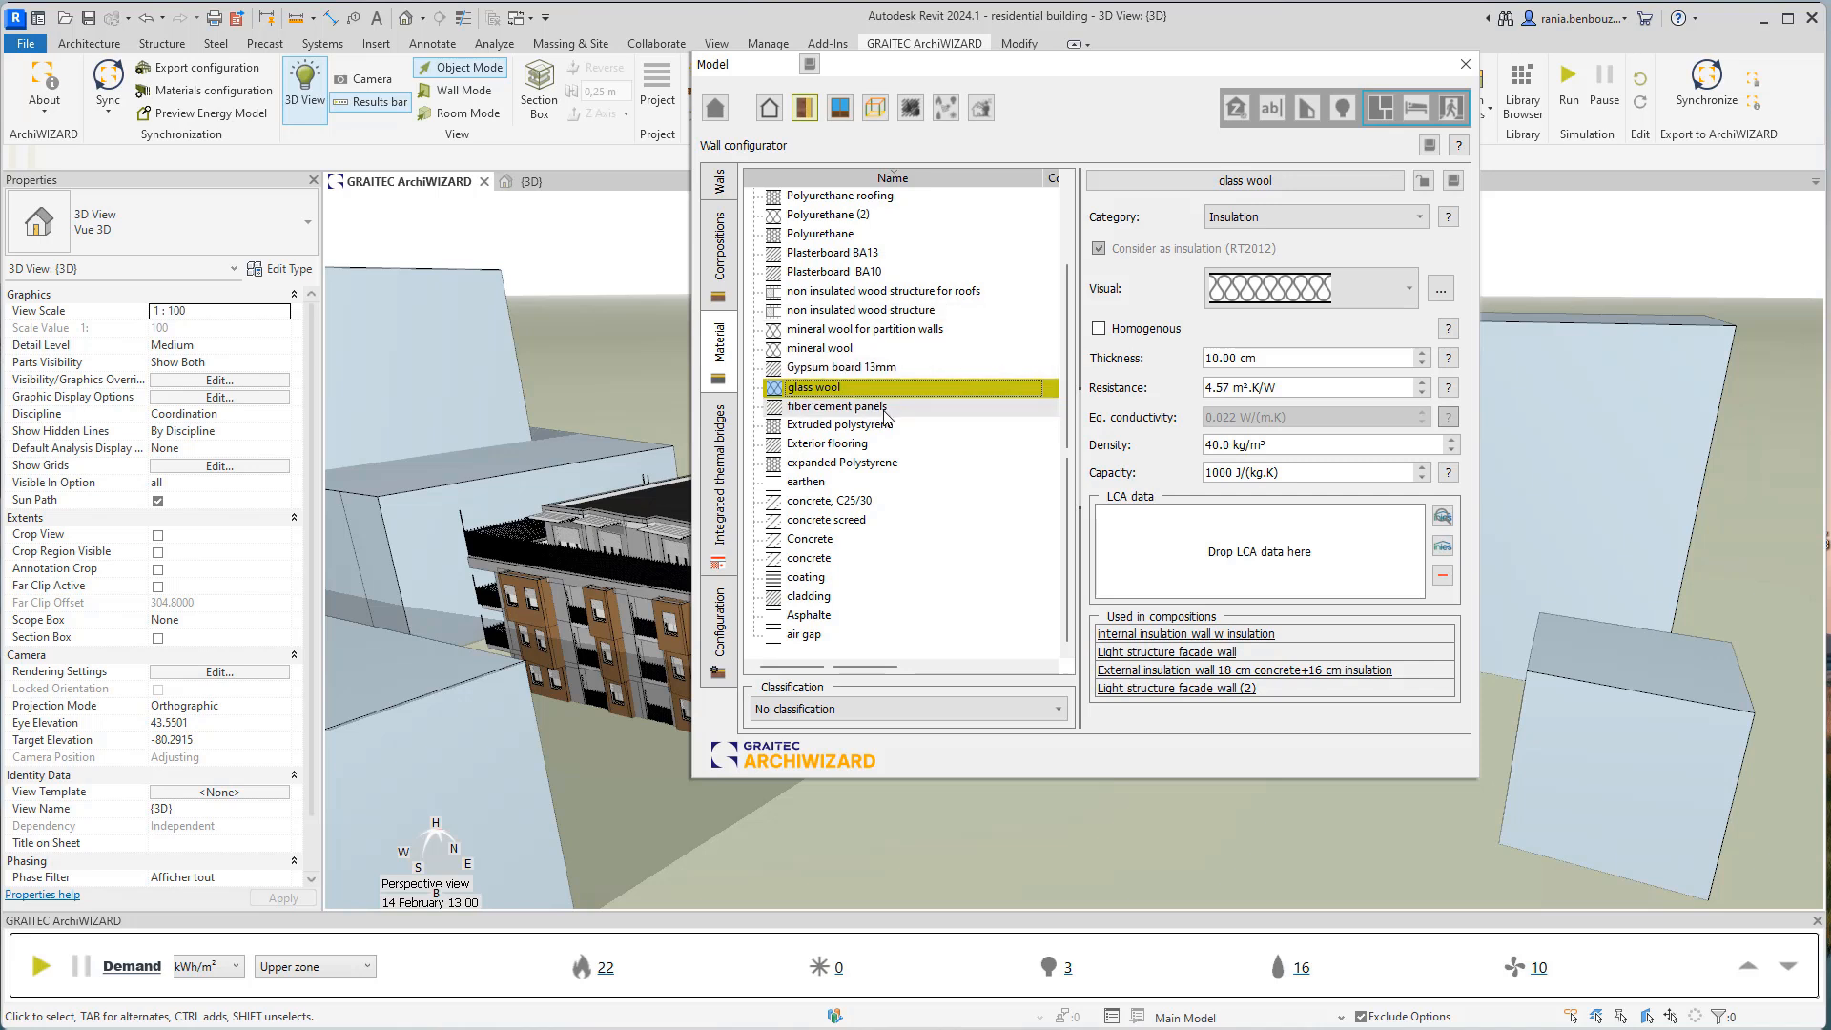
scroll(953, 410, "up", 2)
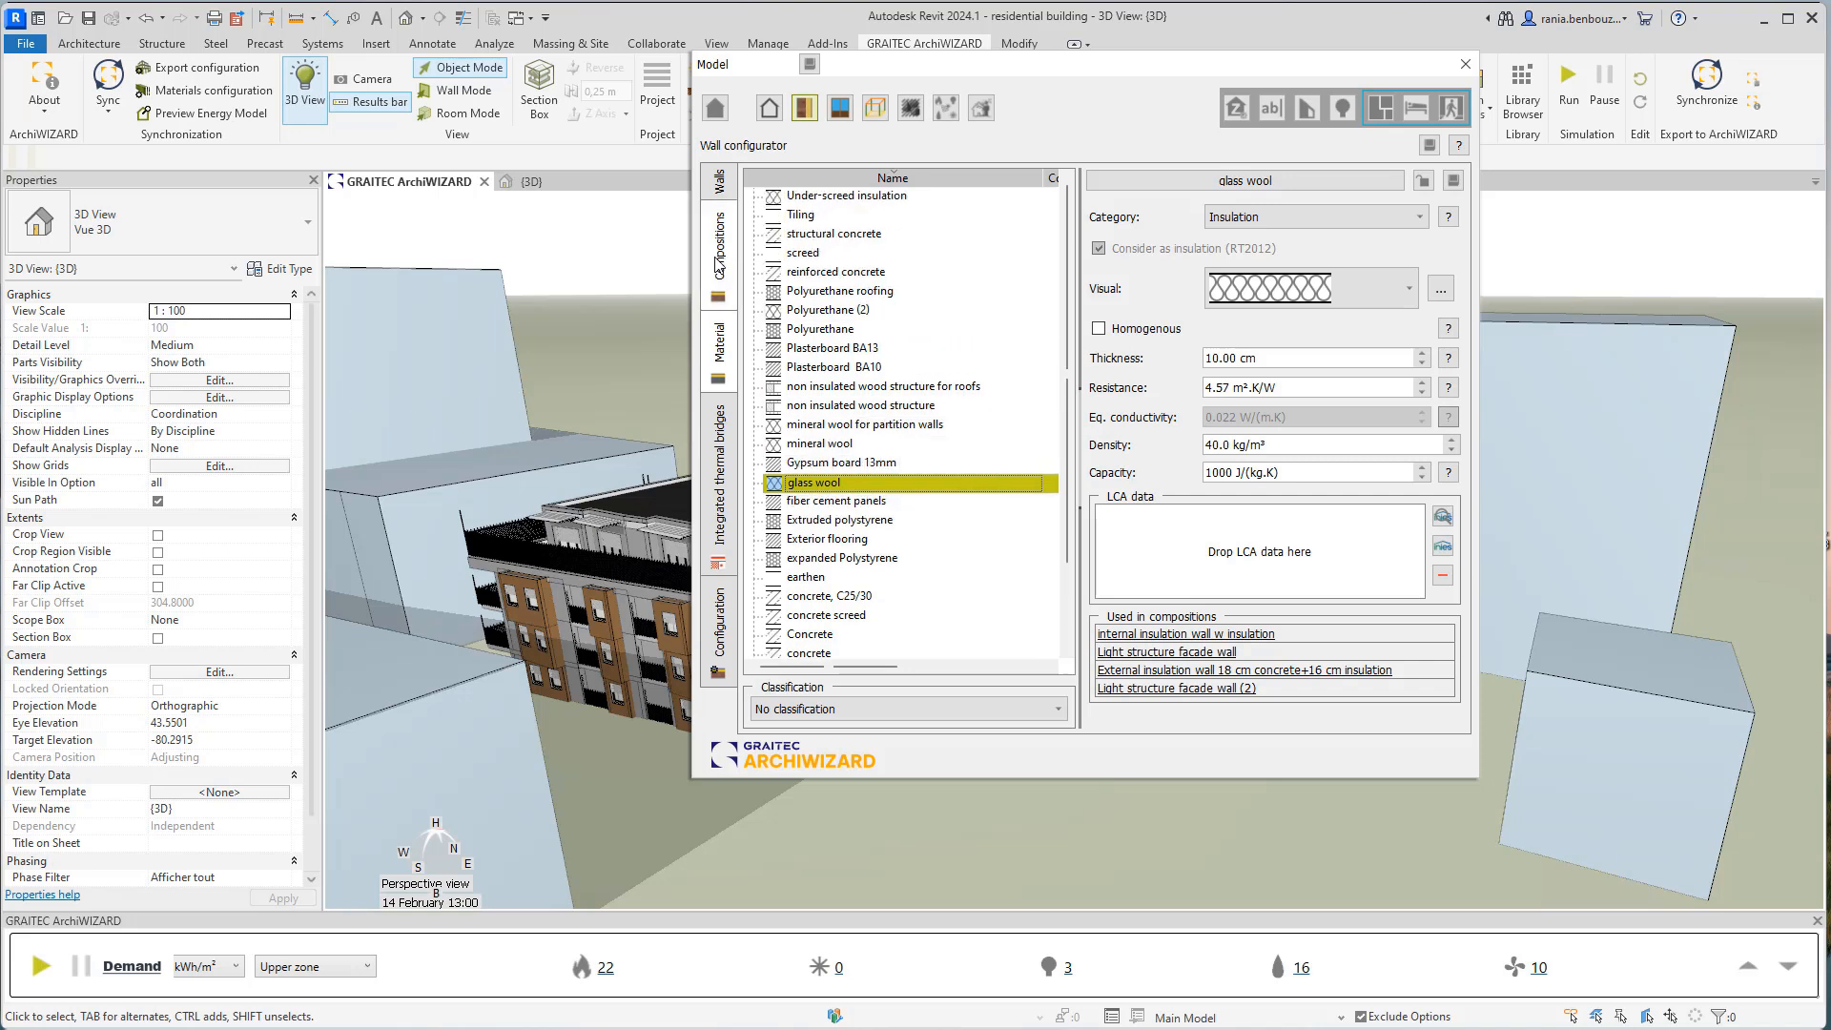
left_click_drag(1259, 359, 1173, 360)
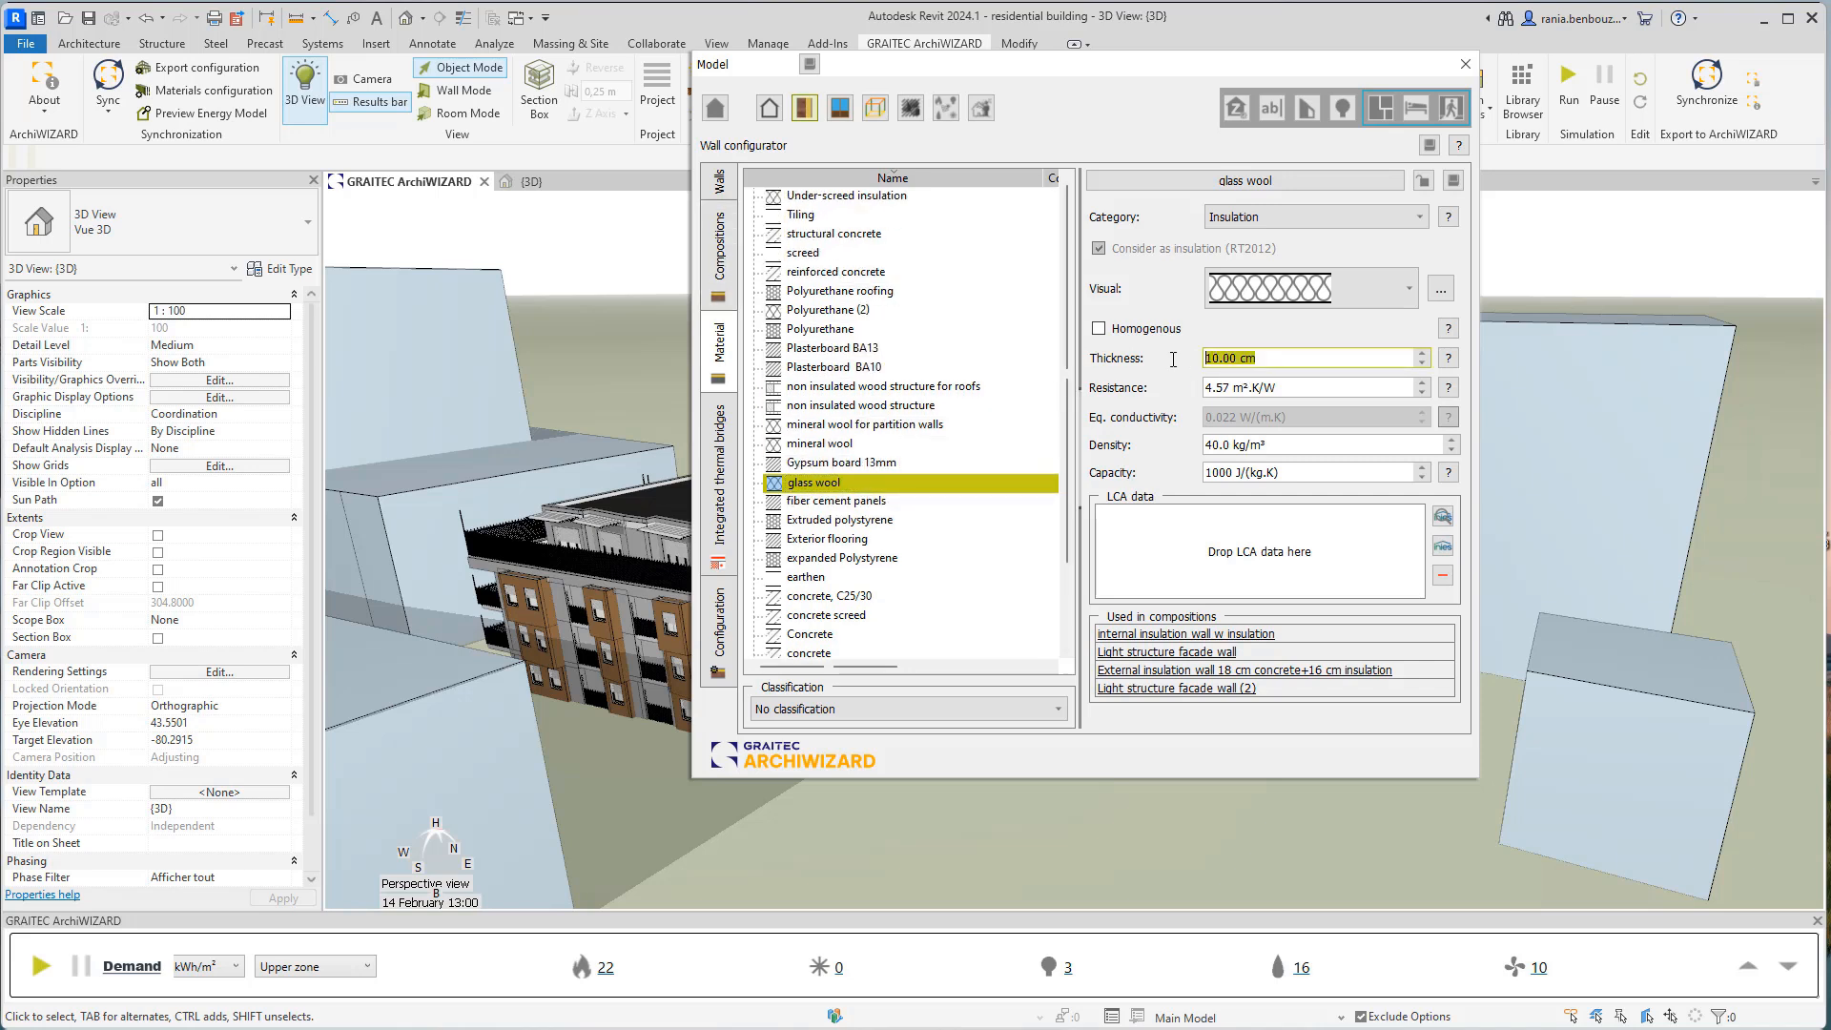
left_click_drag(1199, 74, 1525, 80)
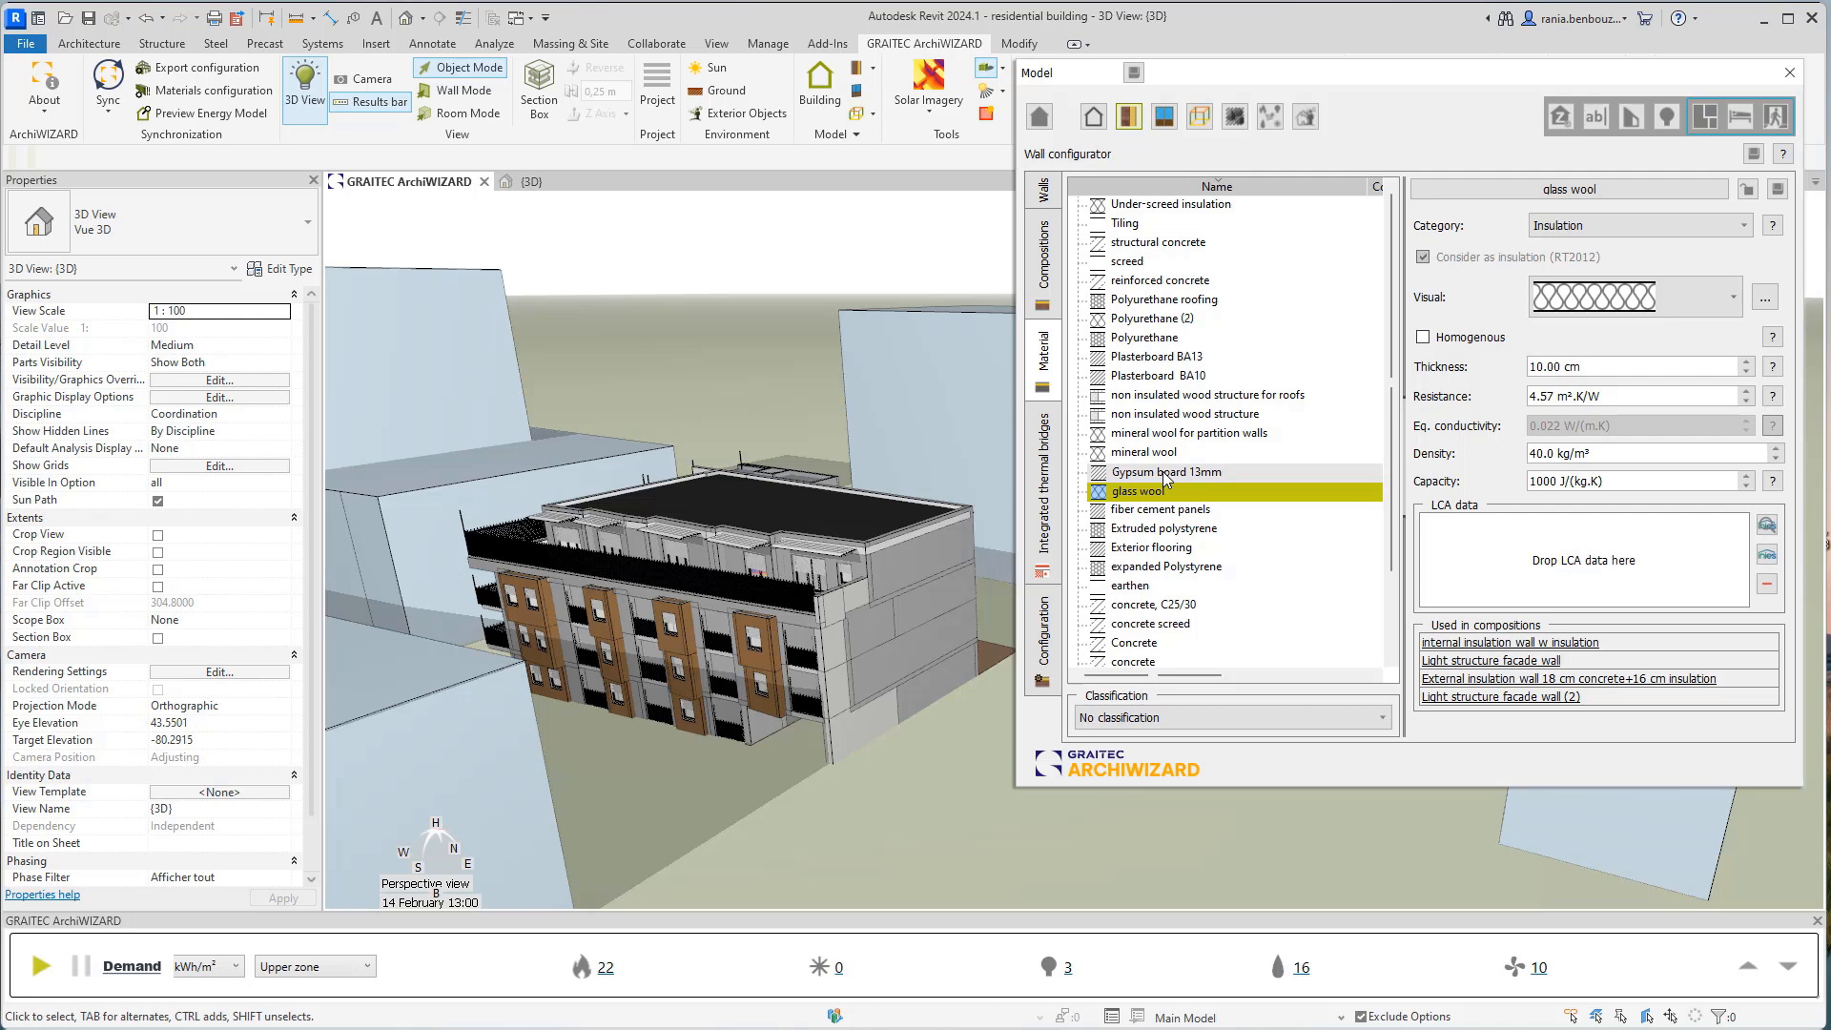
View the default composition assigned to each wall type and show the demand results for the residential building zone
left_click(1043, 631)
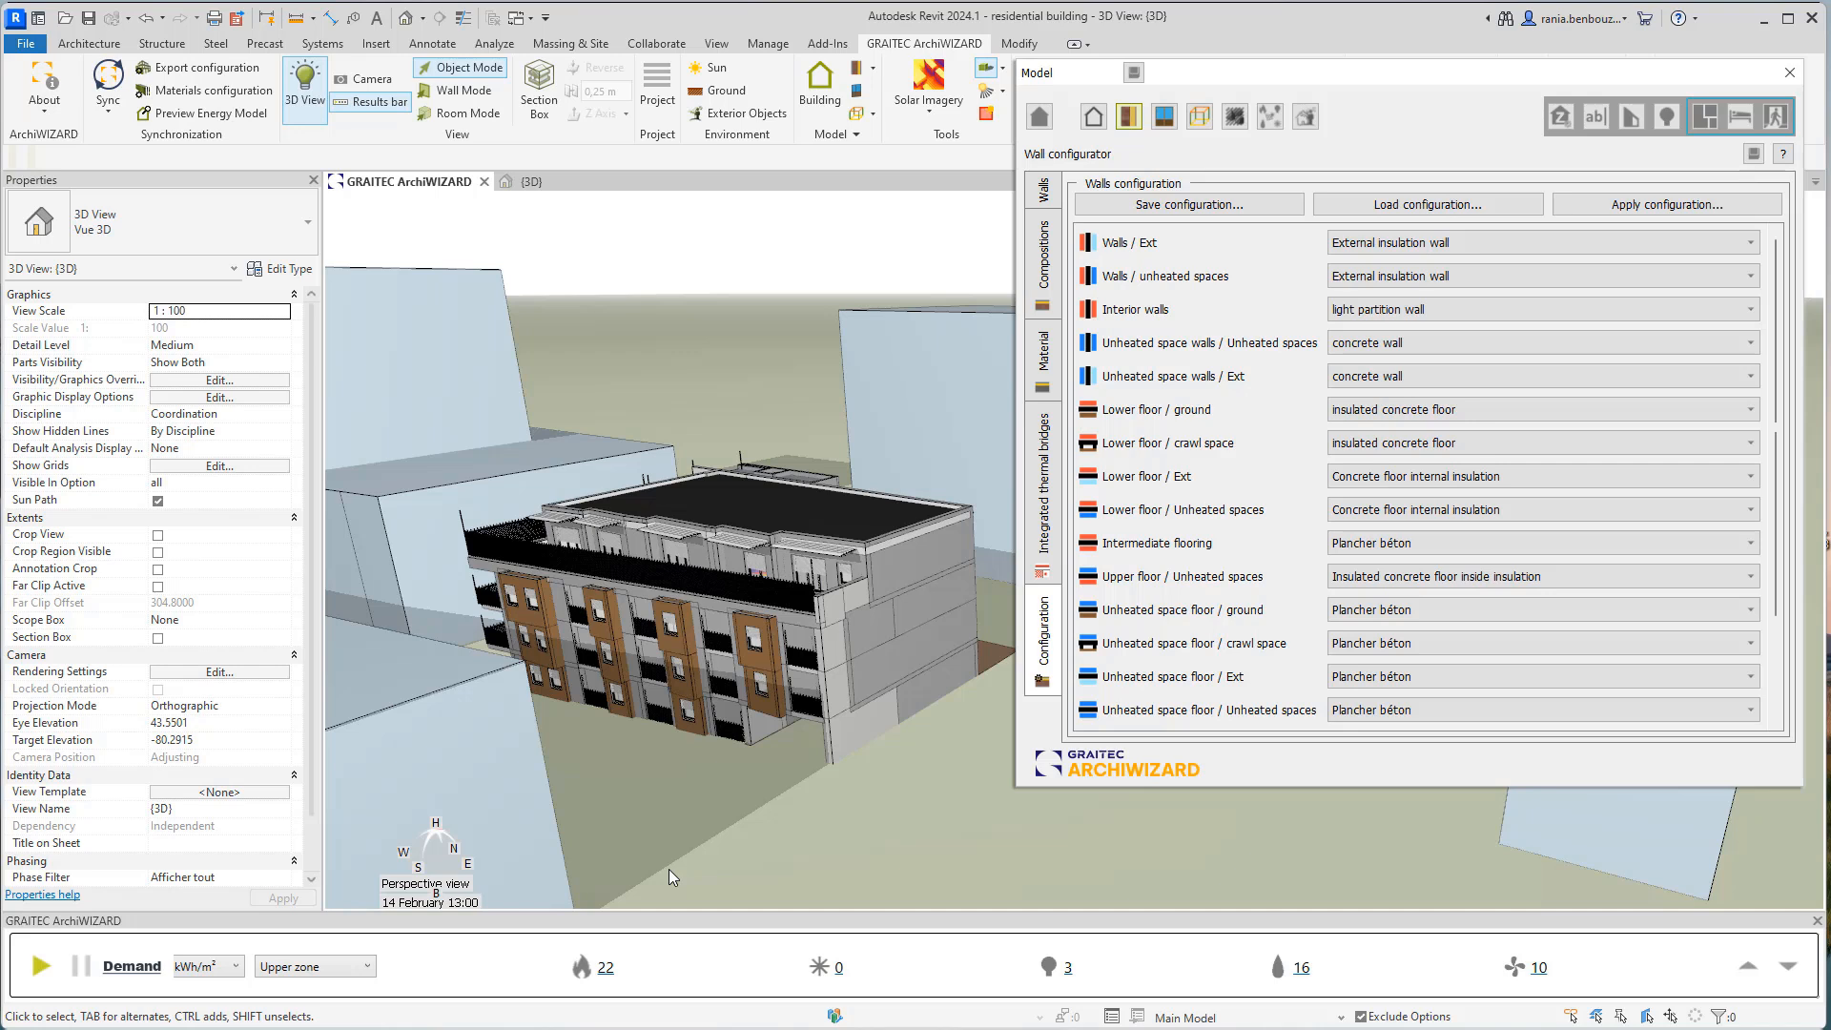
left_click(354, 978)
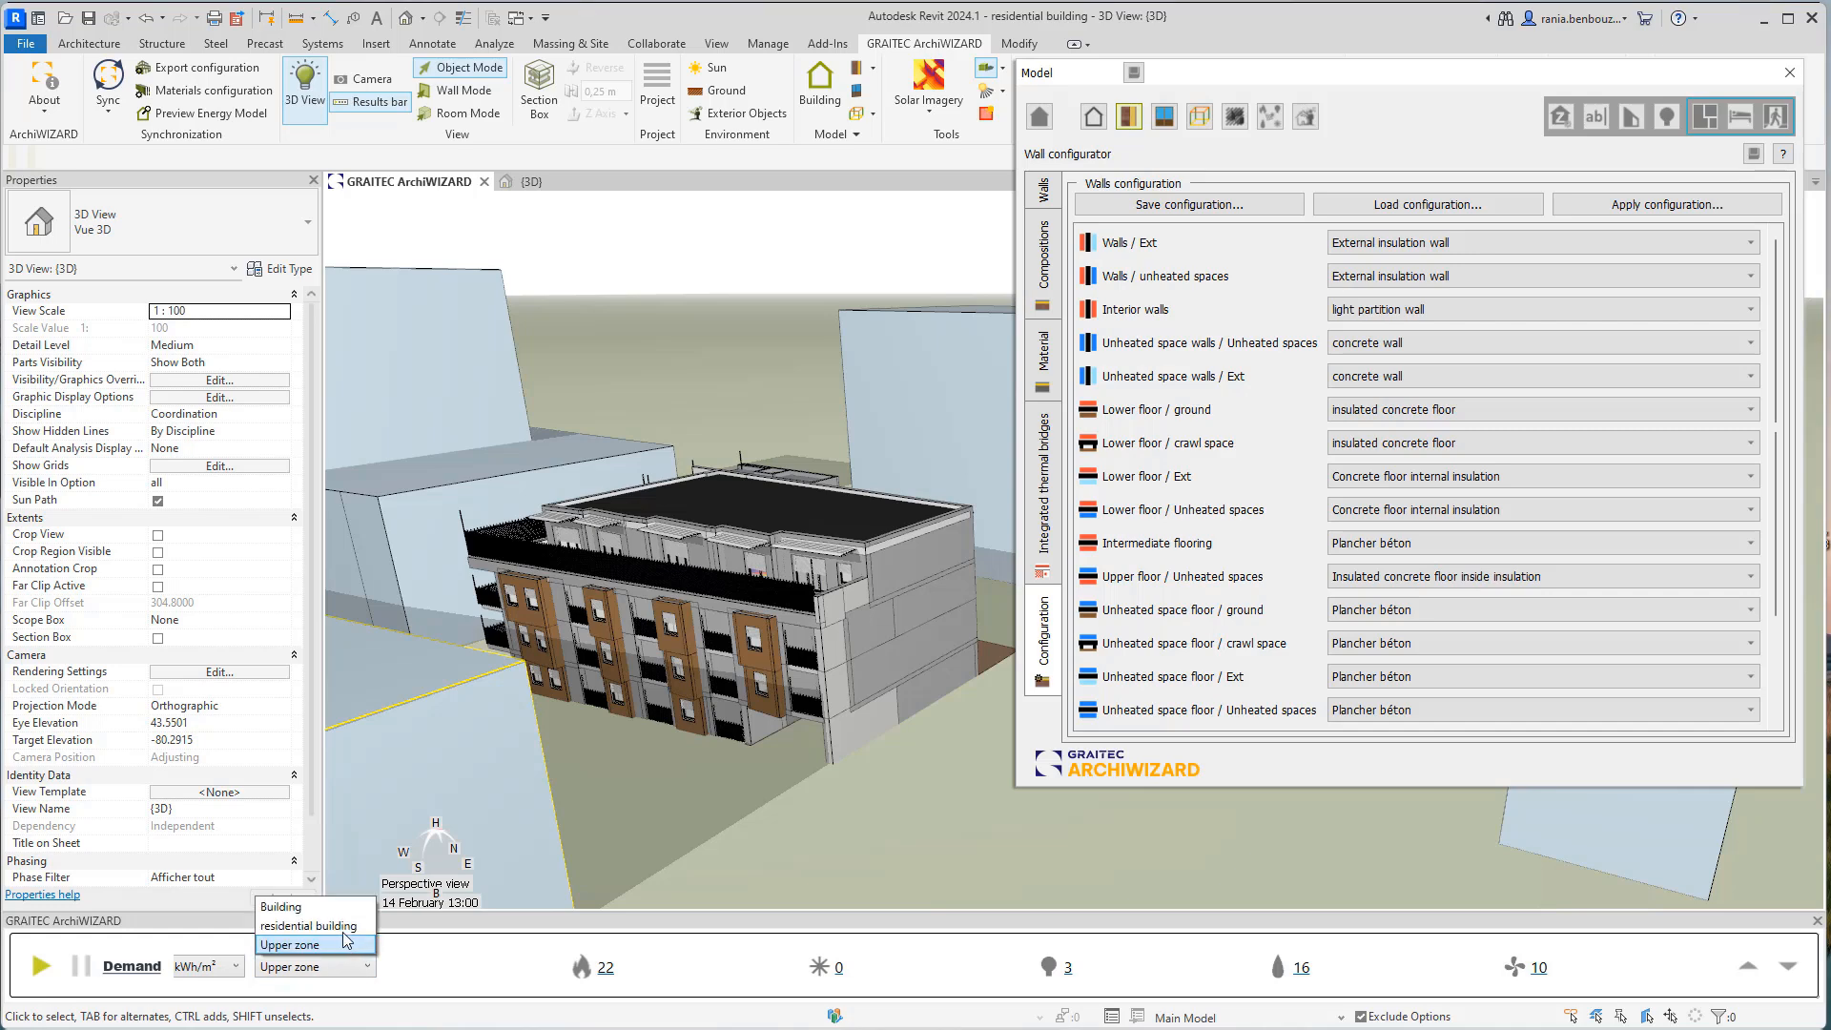
left_click(341, 926)
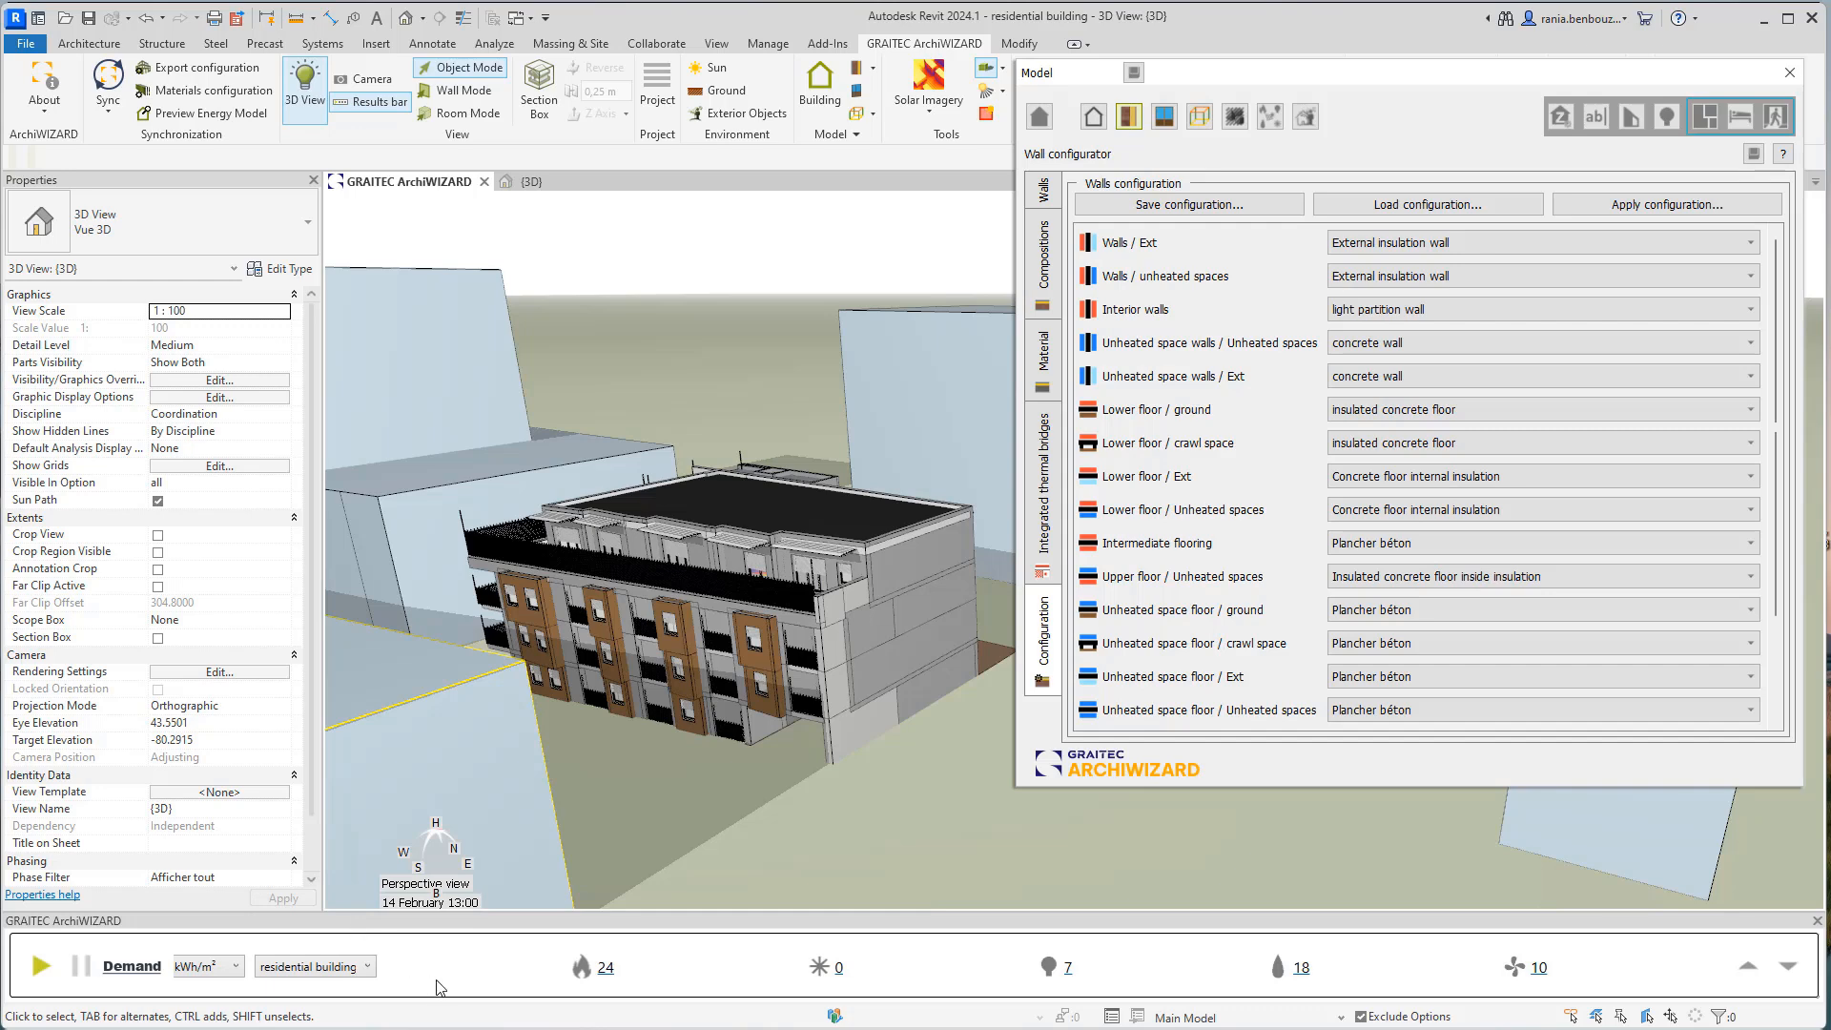
Set the thickness of the glass wool in the Exterior walls group's internal insulation wall w insulation composition to 20 cm
left_click(1049, 195)
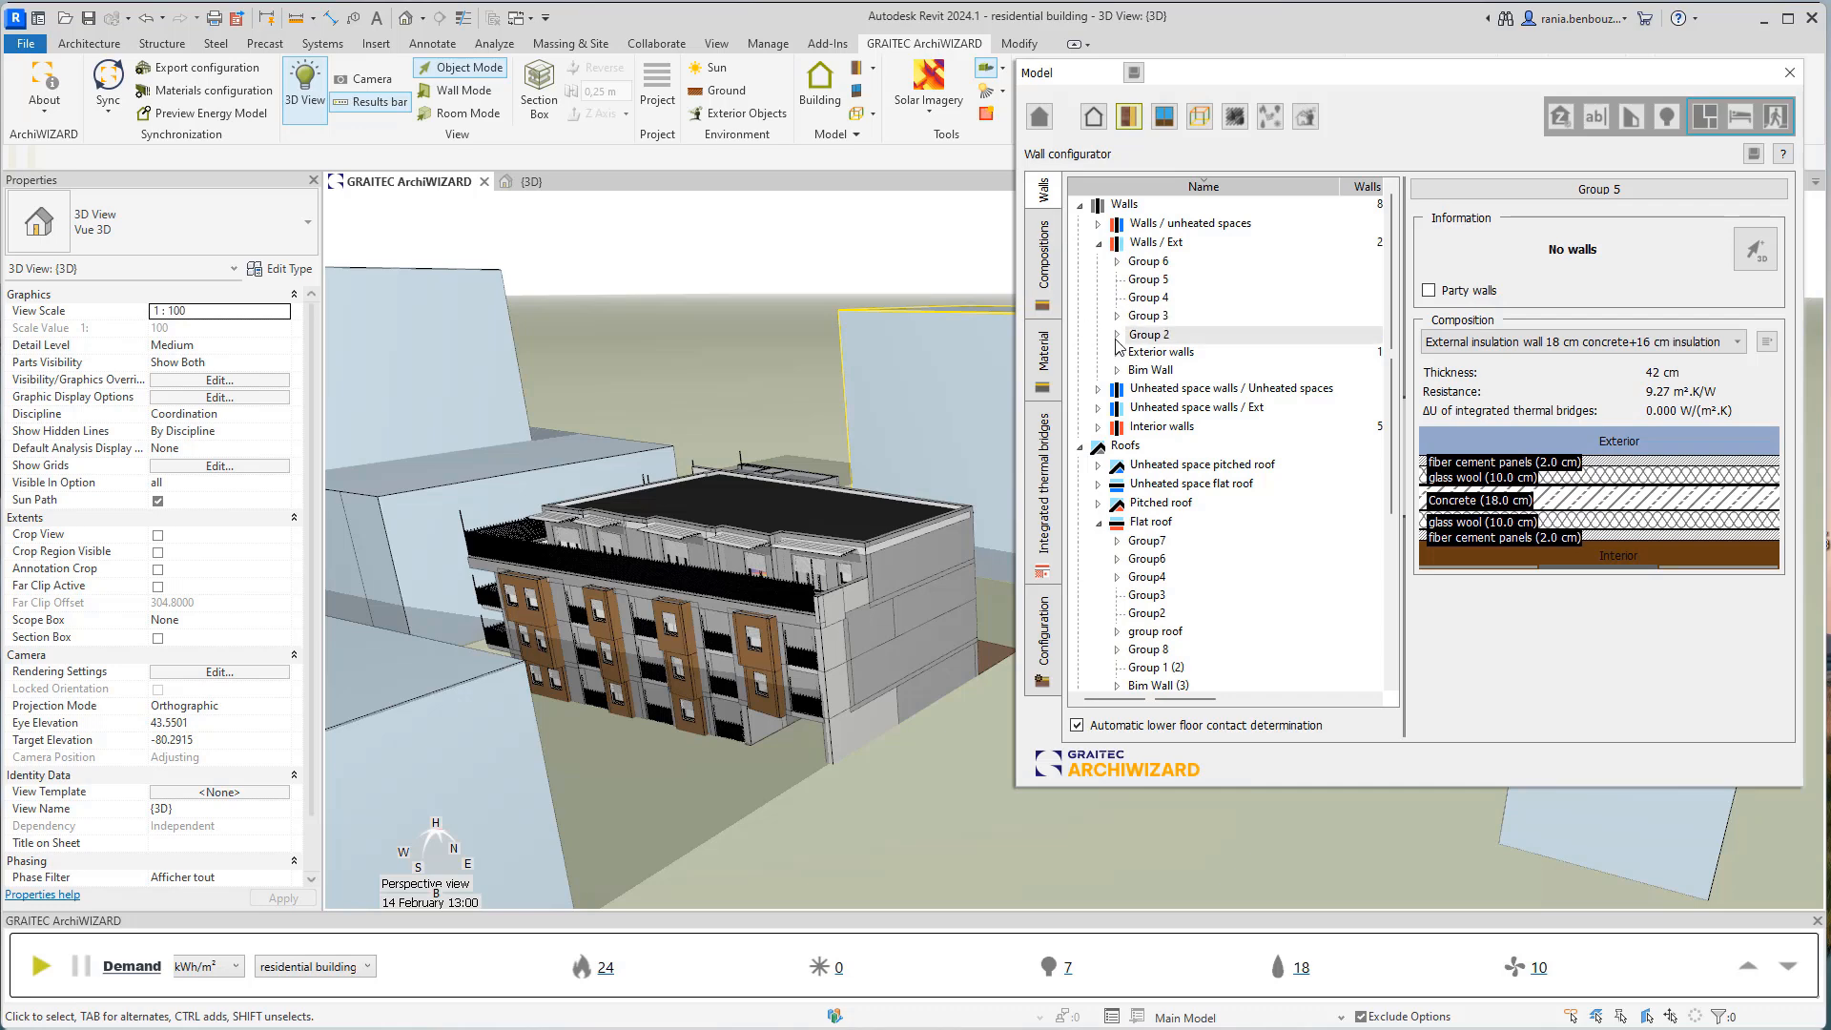
left_click(1163, 354)
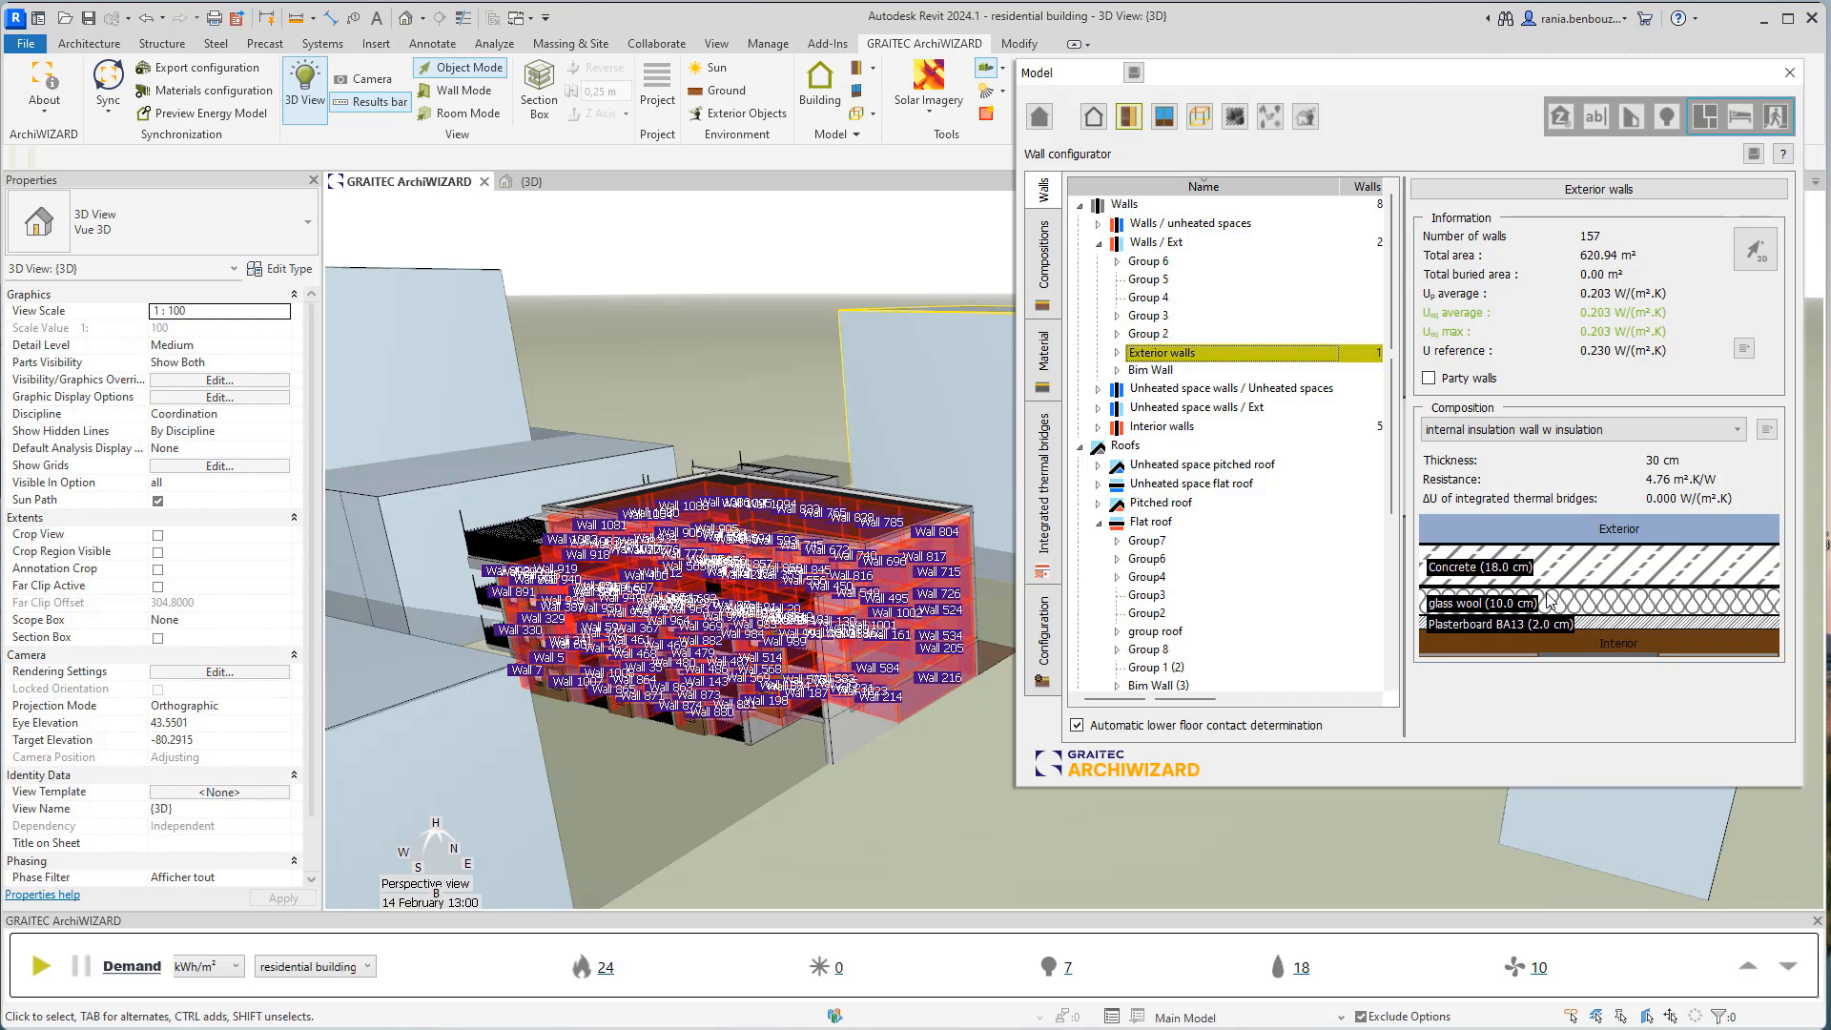
left_click(1764, 434)
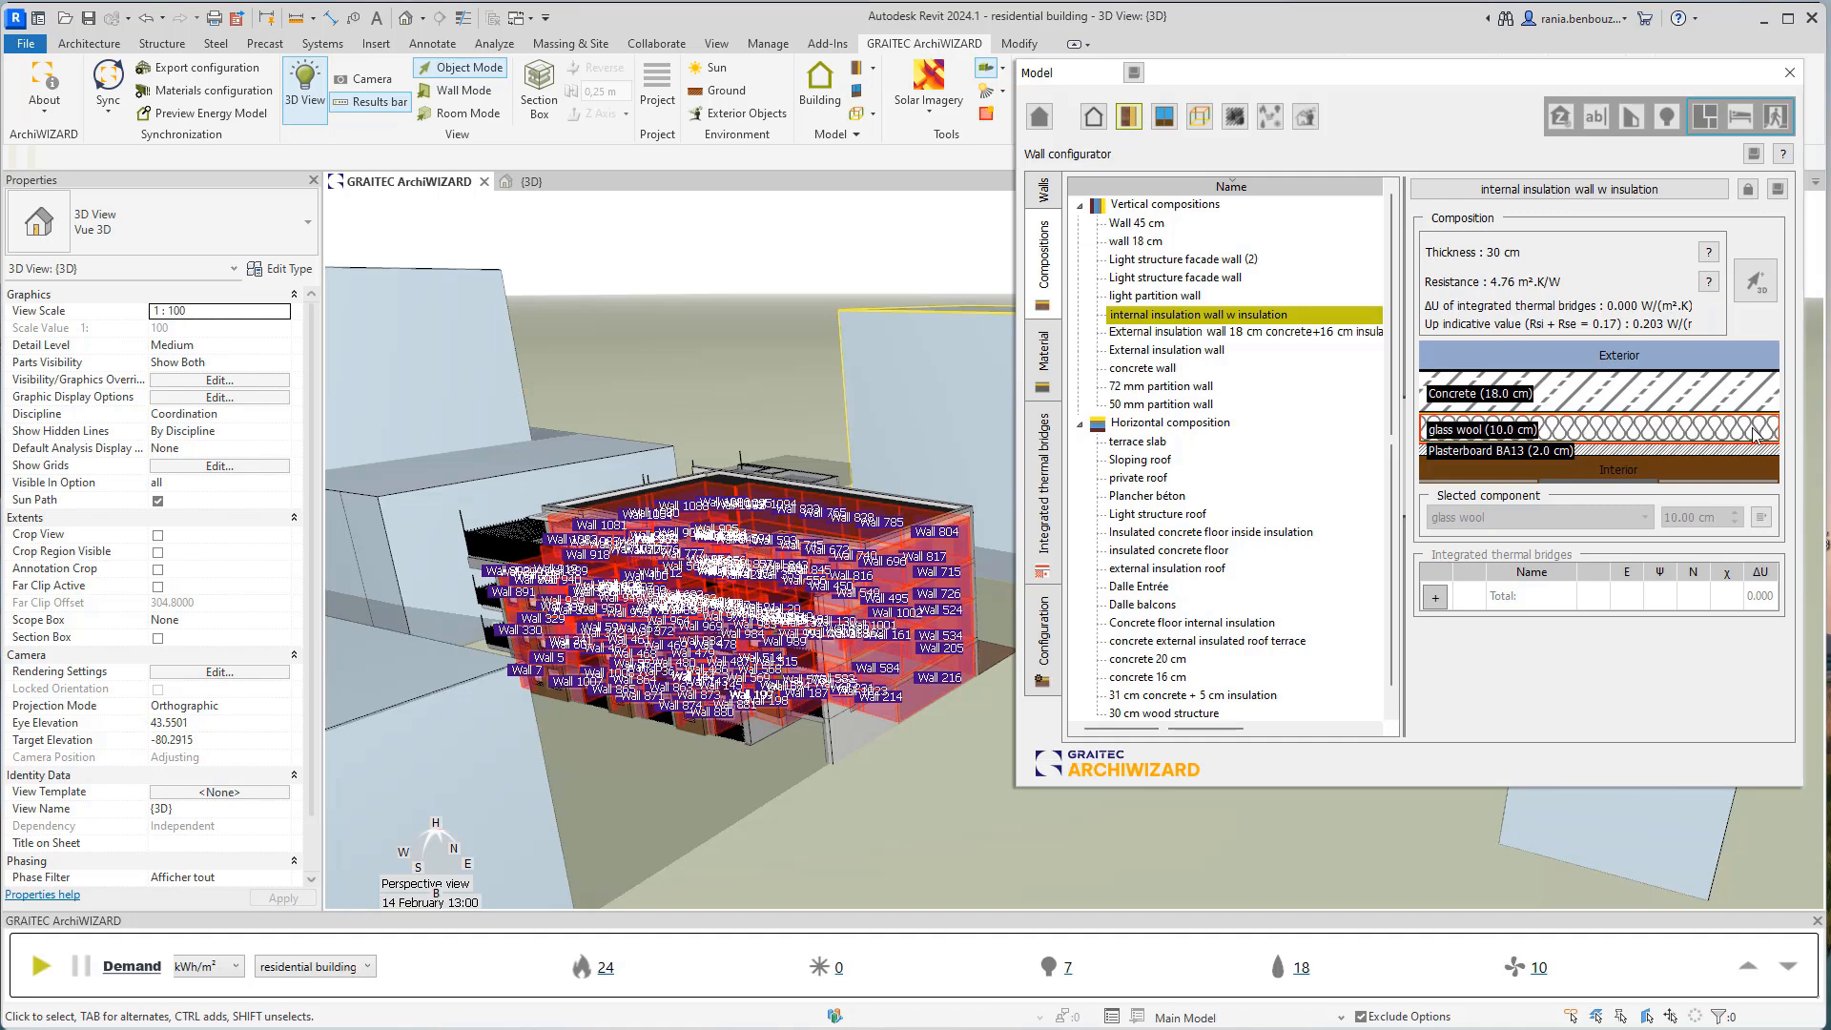
double_click(1752, 431)
left_click_drag(1580, 366, 1529, 366)
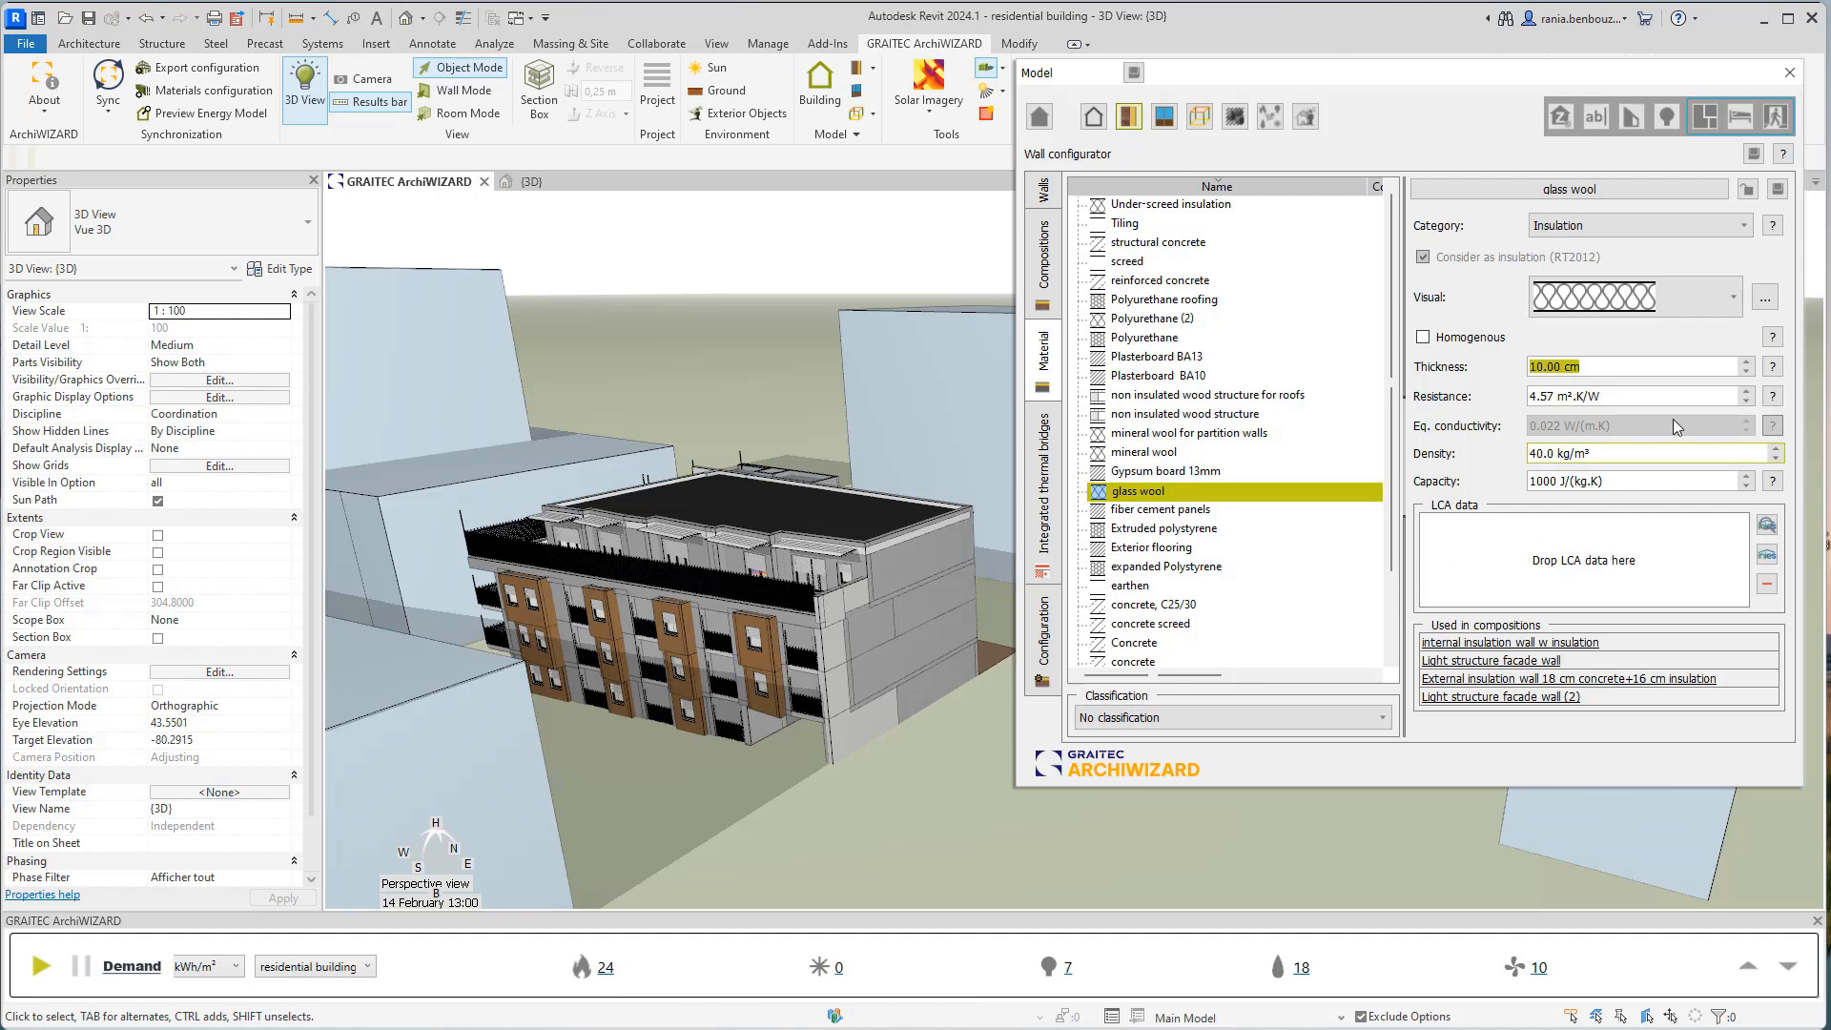
type("20")
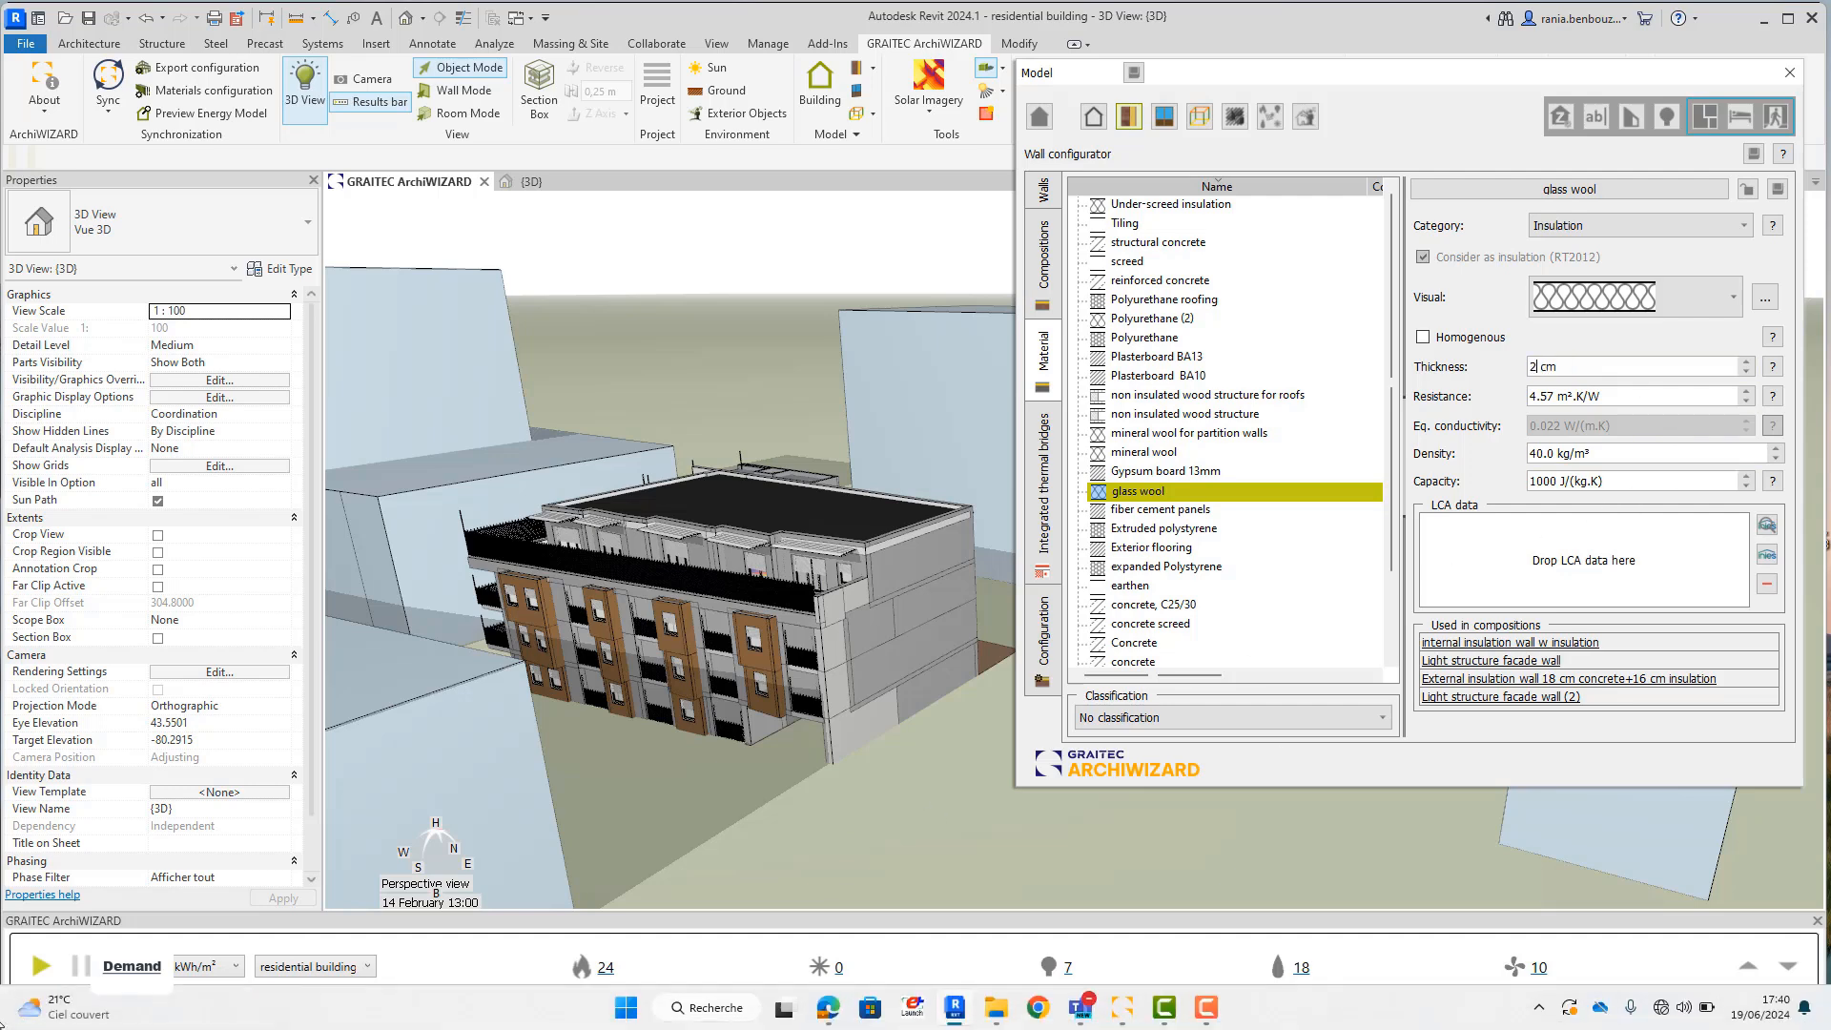
key("Return")
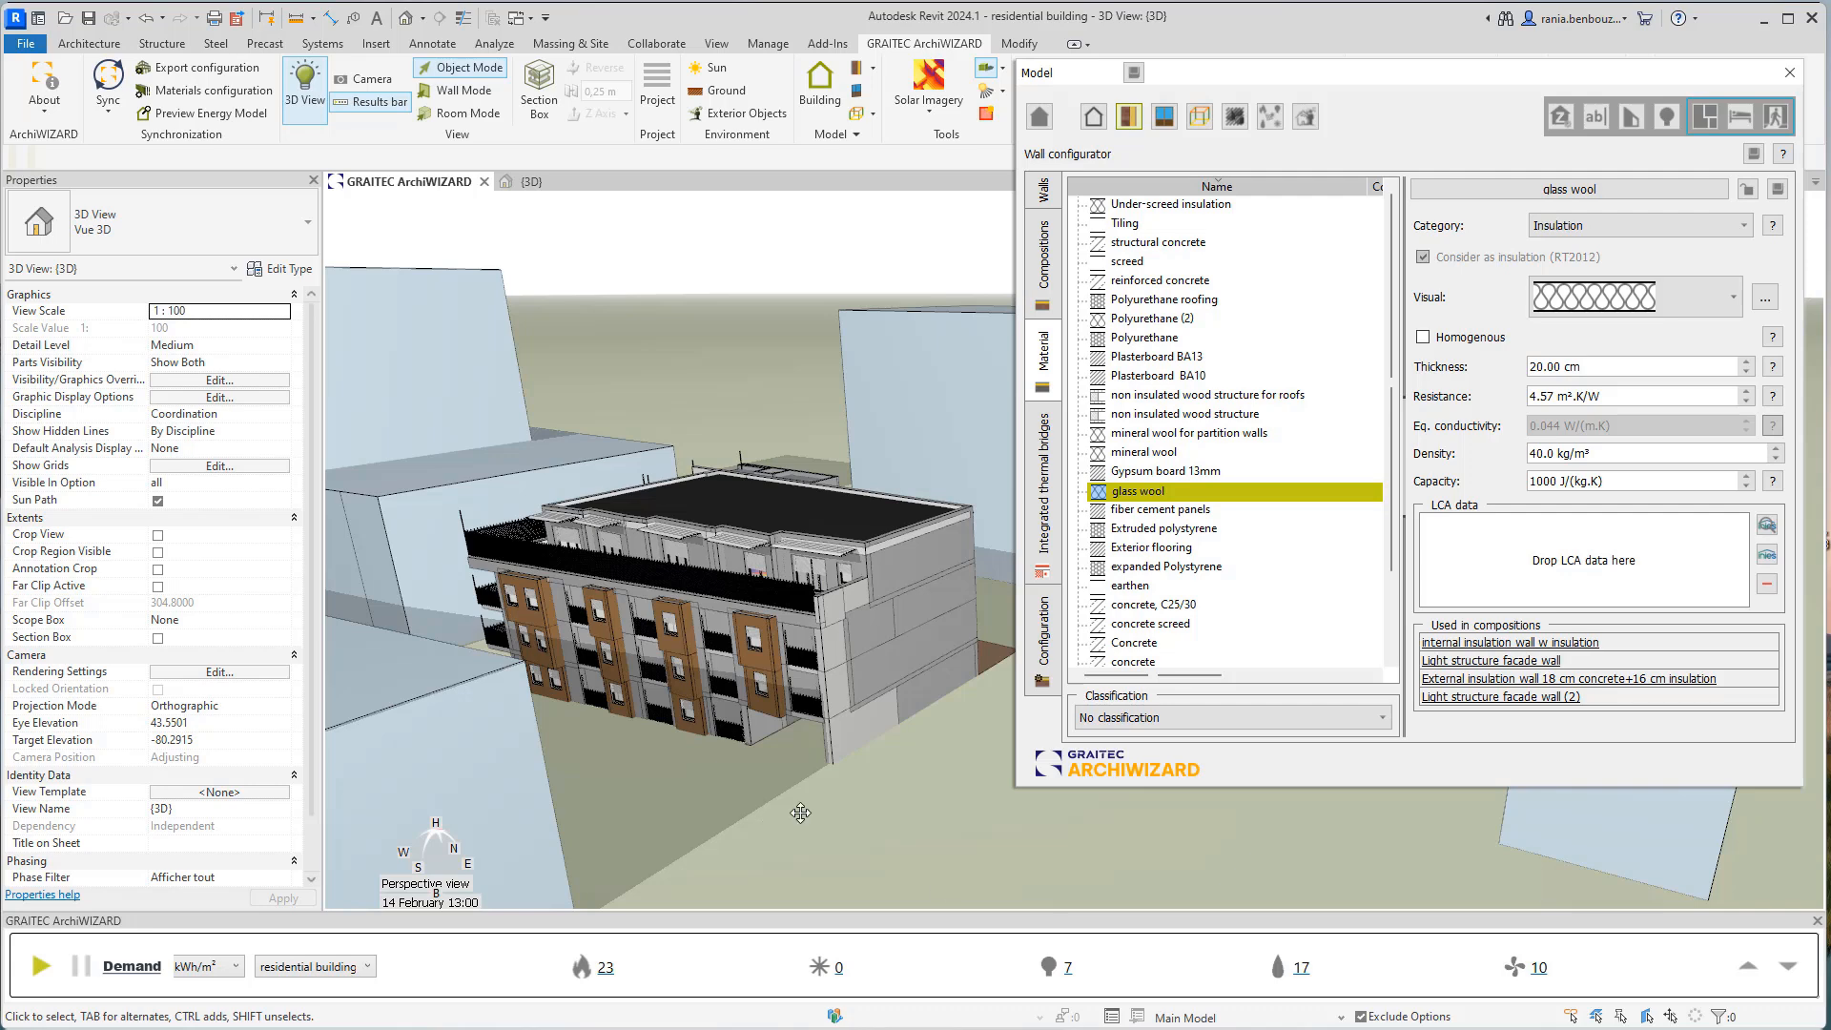
Open the thermal bridge configurator and view the vertical and horizontal thermal bridges on the building
left_click(1045, 639)
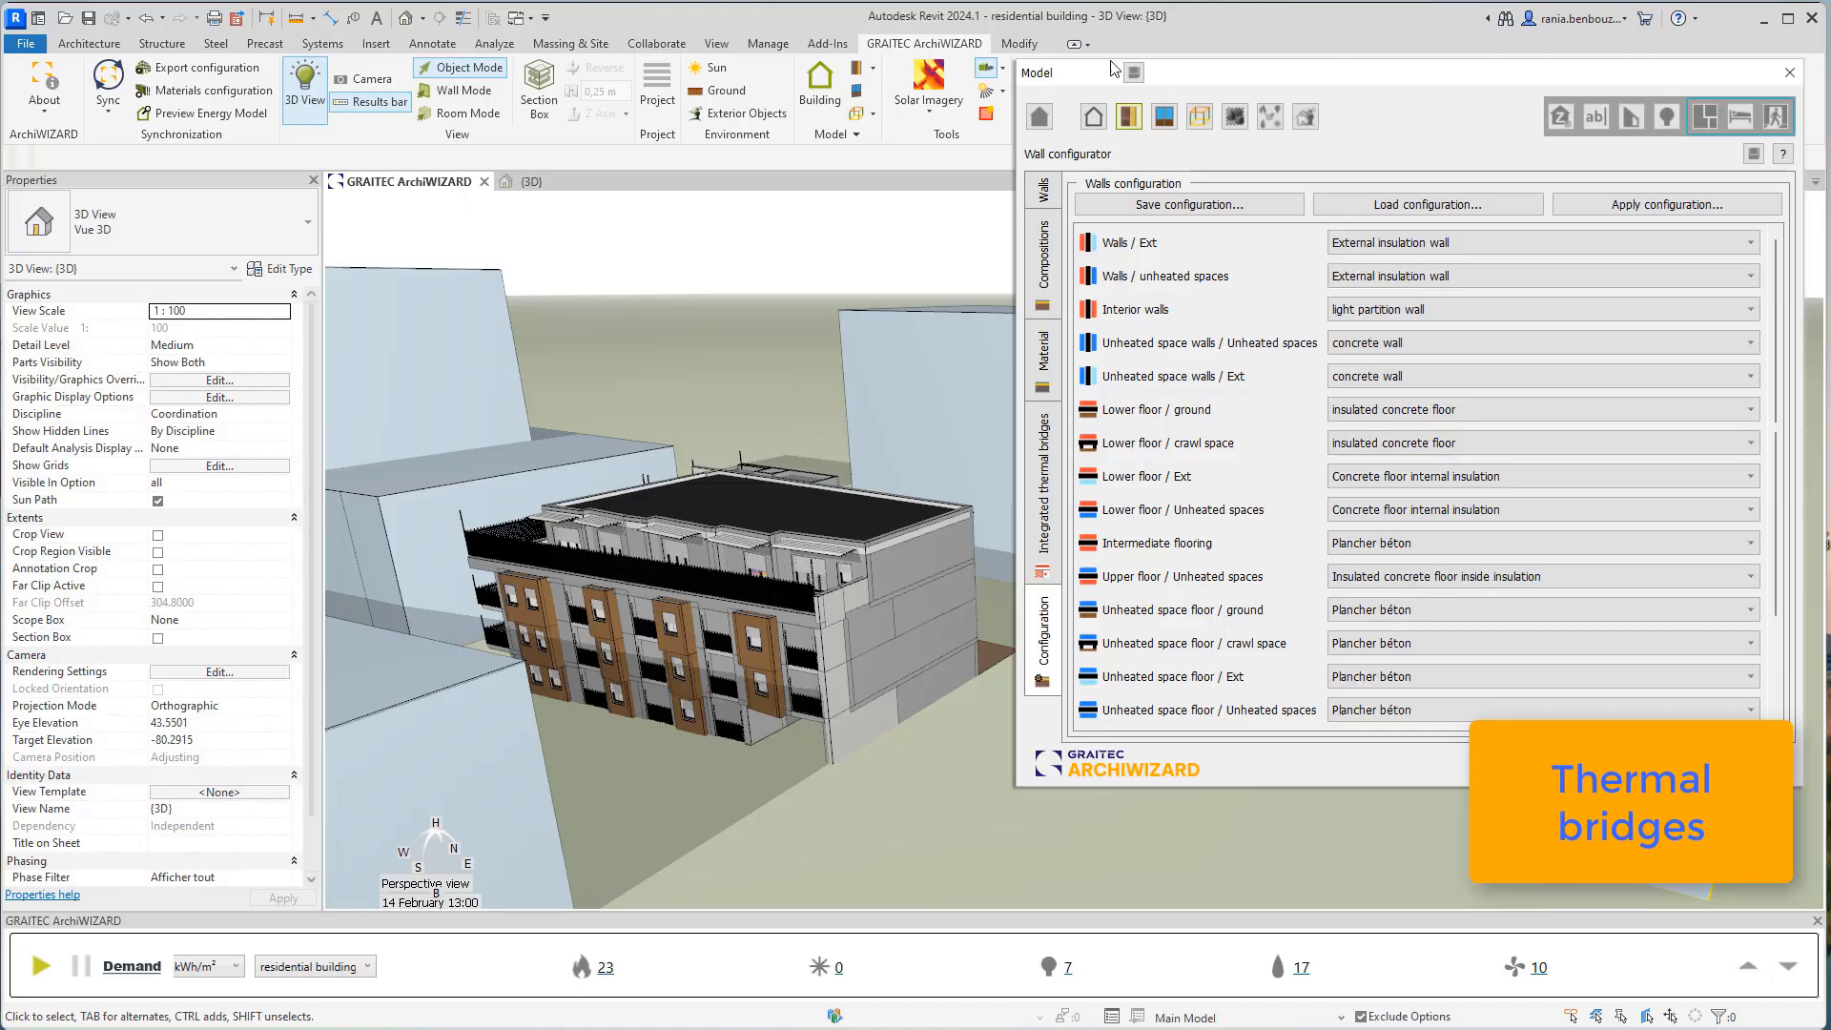
left_click(1198, 115)
left_click(1130, 204)
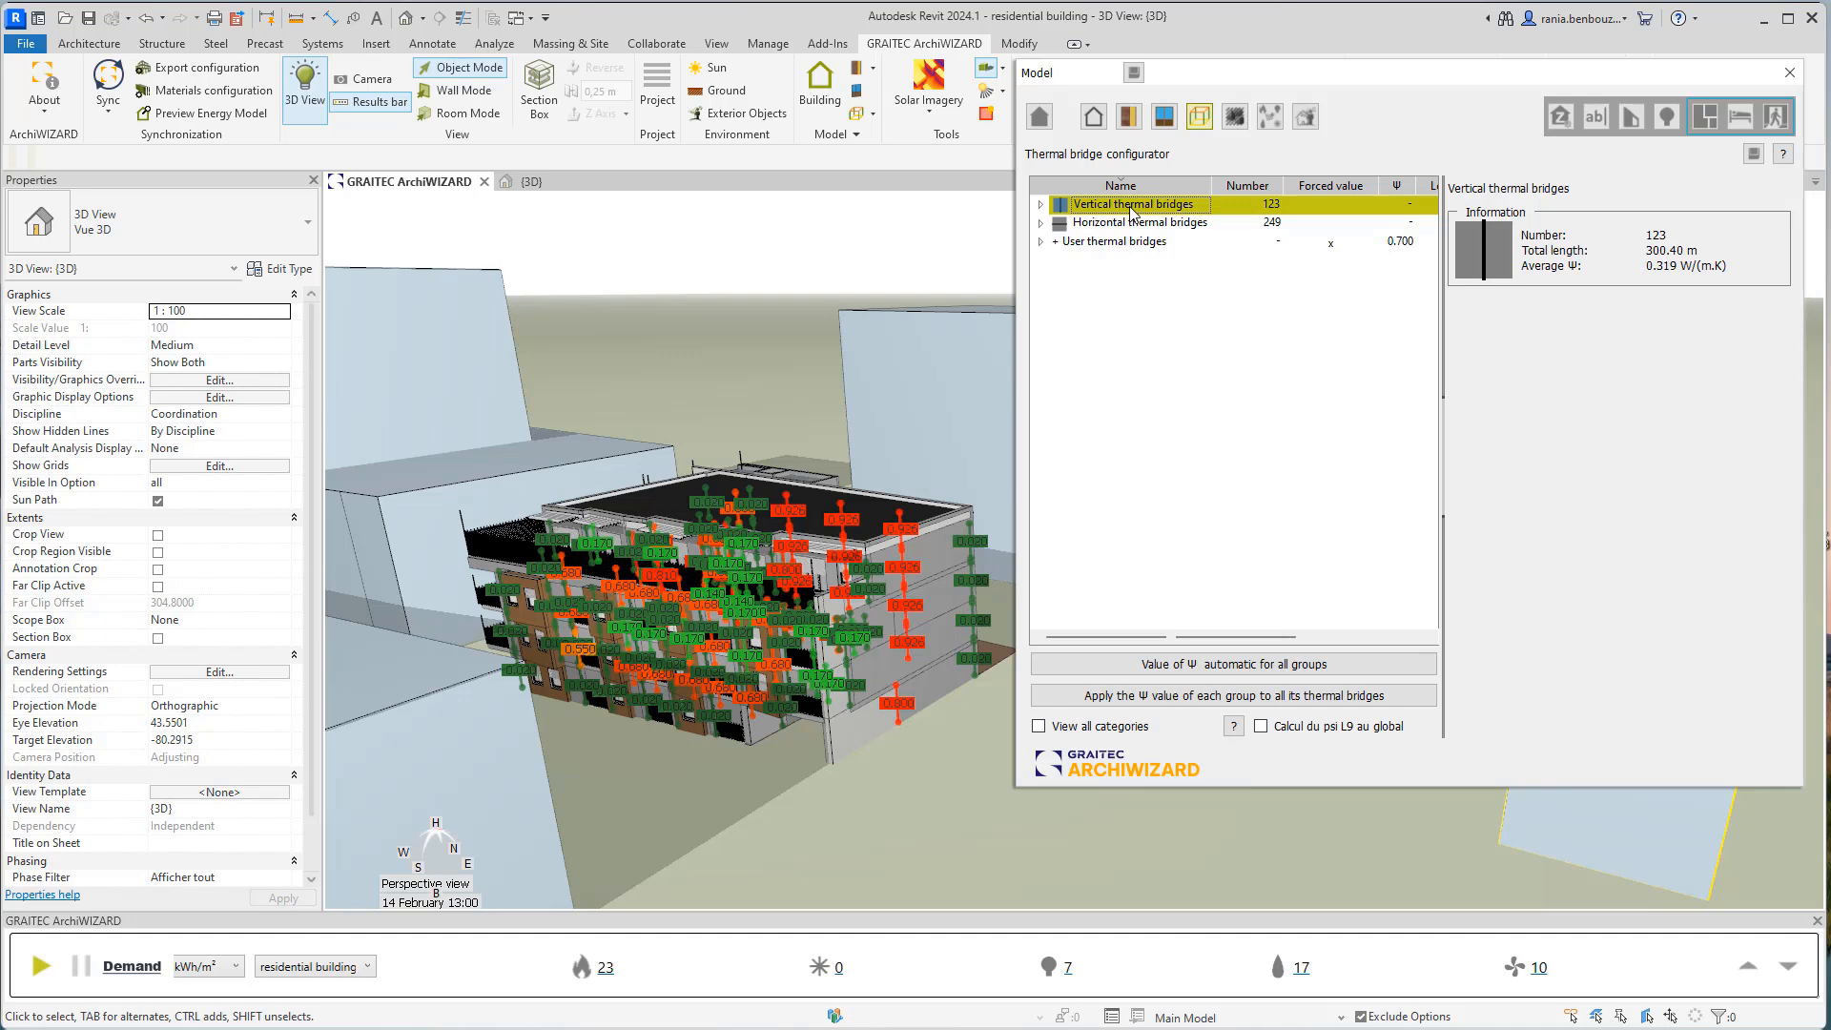
left_click(1121, 227)
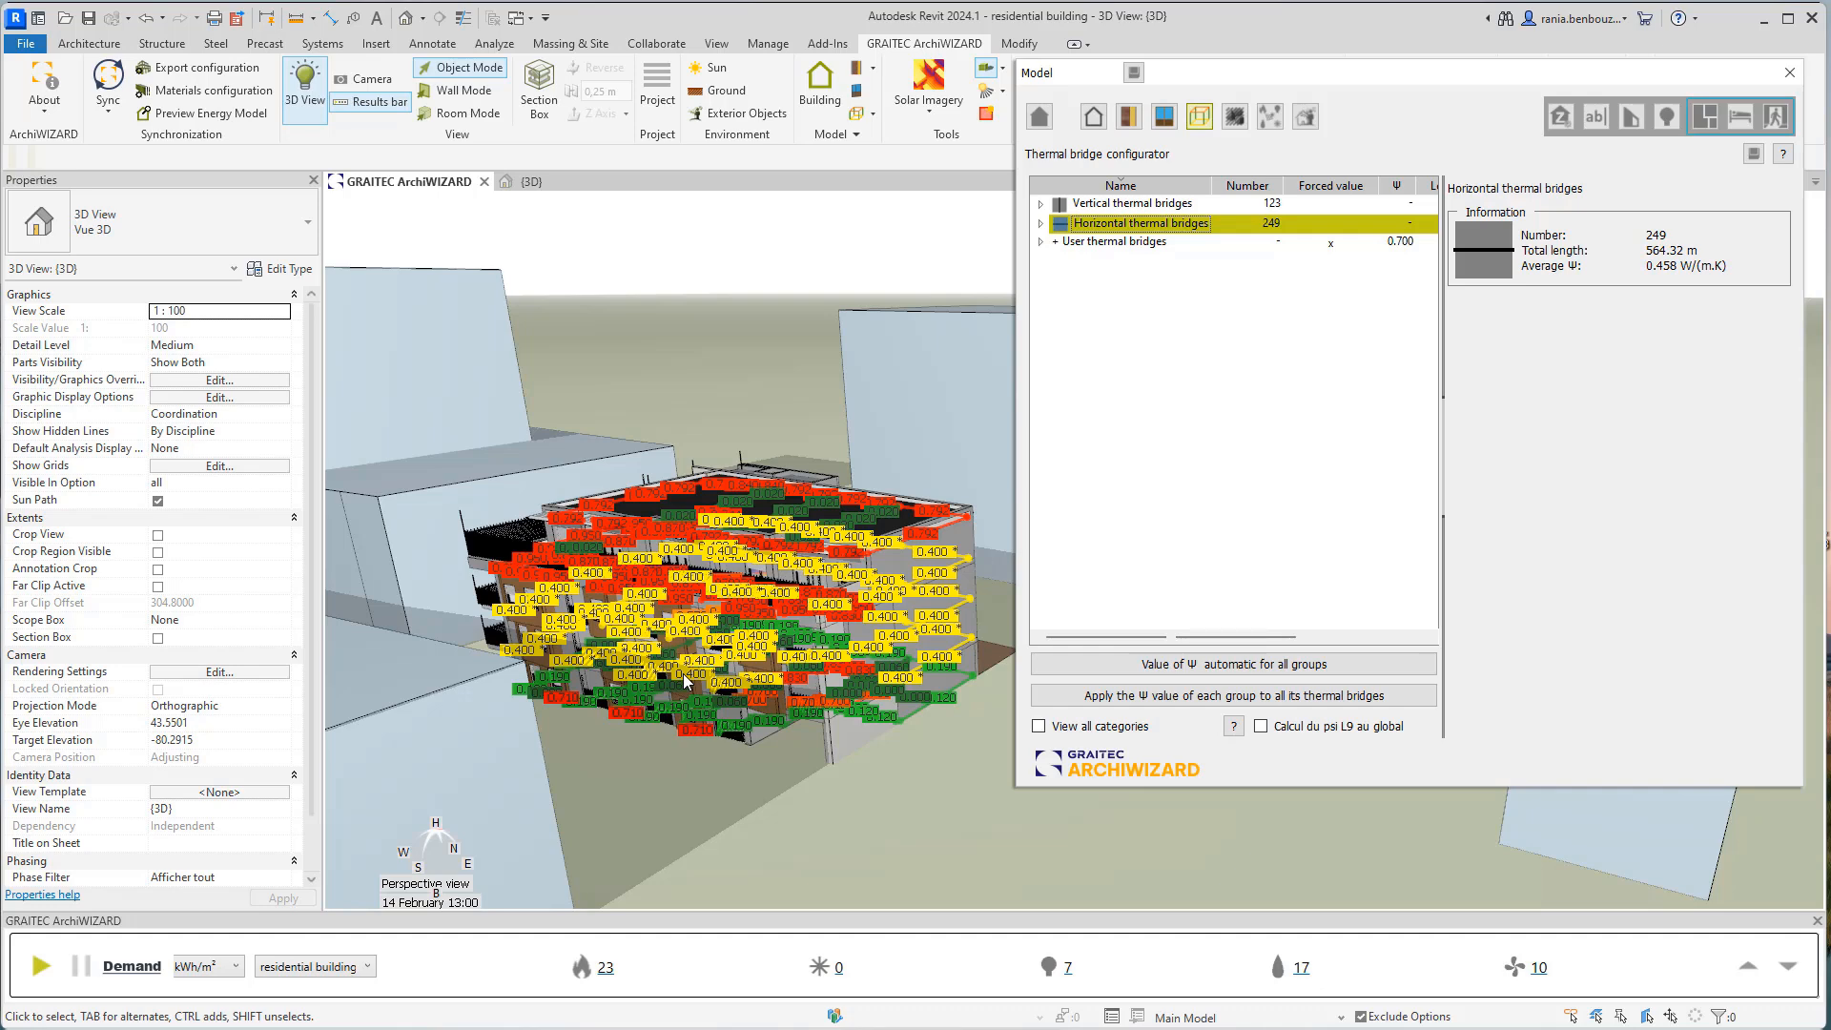
Open the Ψ value of the 0.400 horizontal thermal bridges on the balcony facade for editing
scroll(687, 672, "up", 4)
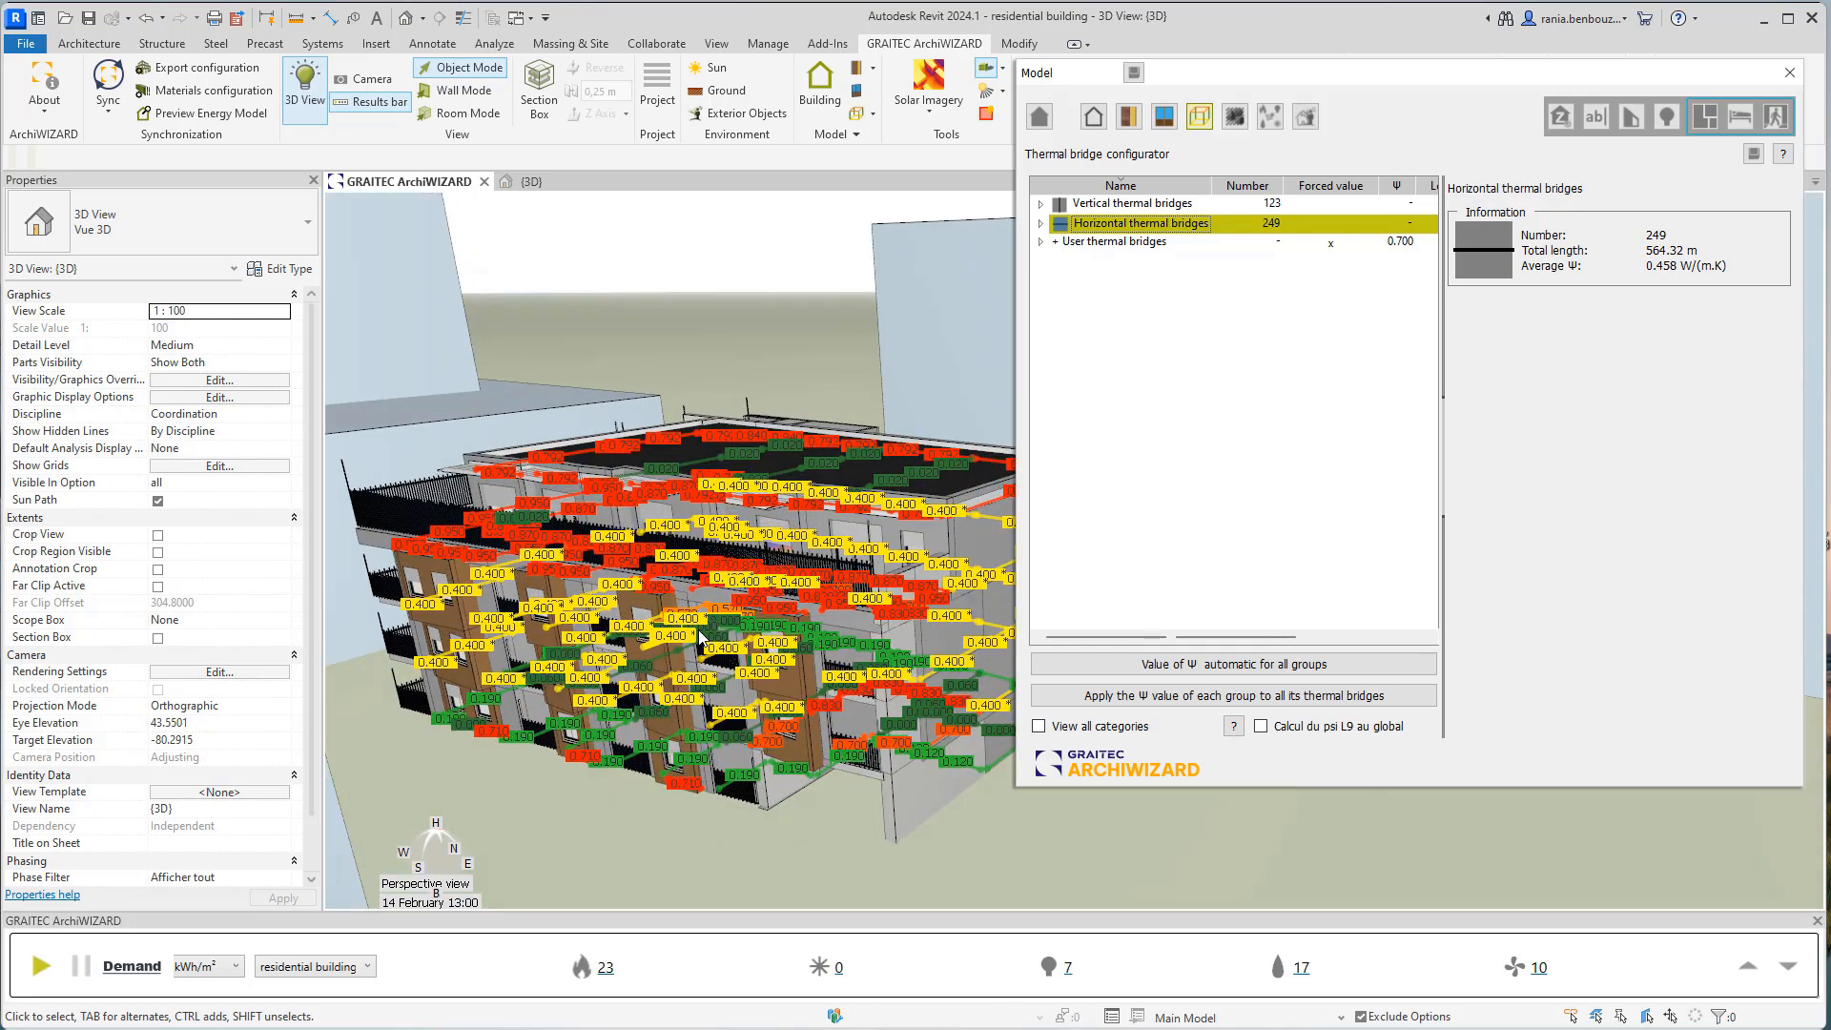
scroll(701, 636, "up", 4)
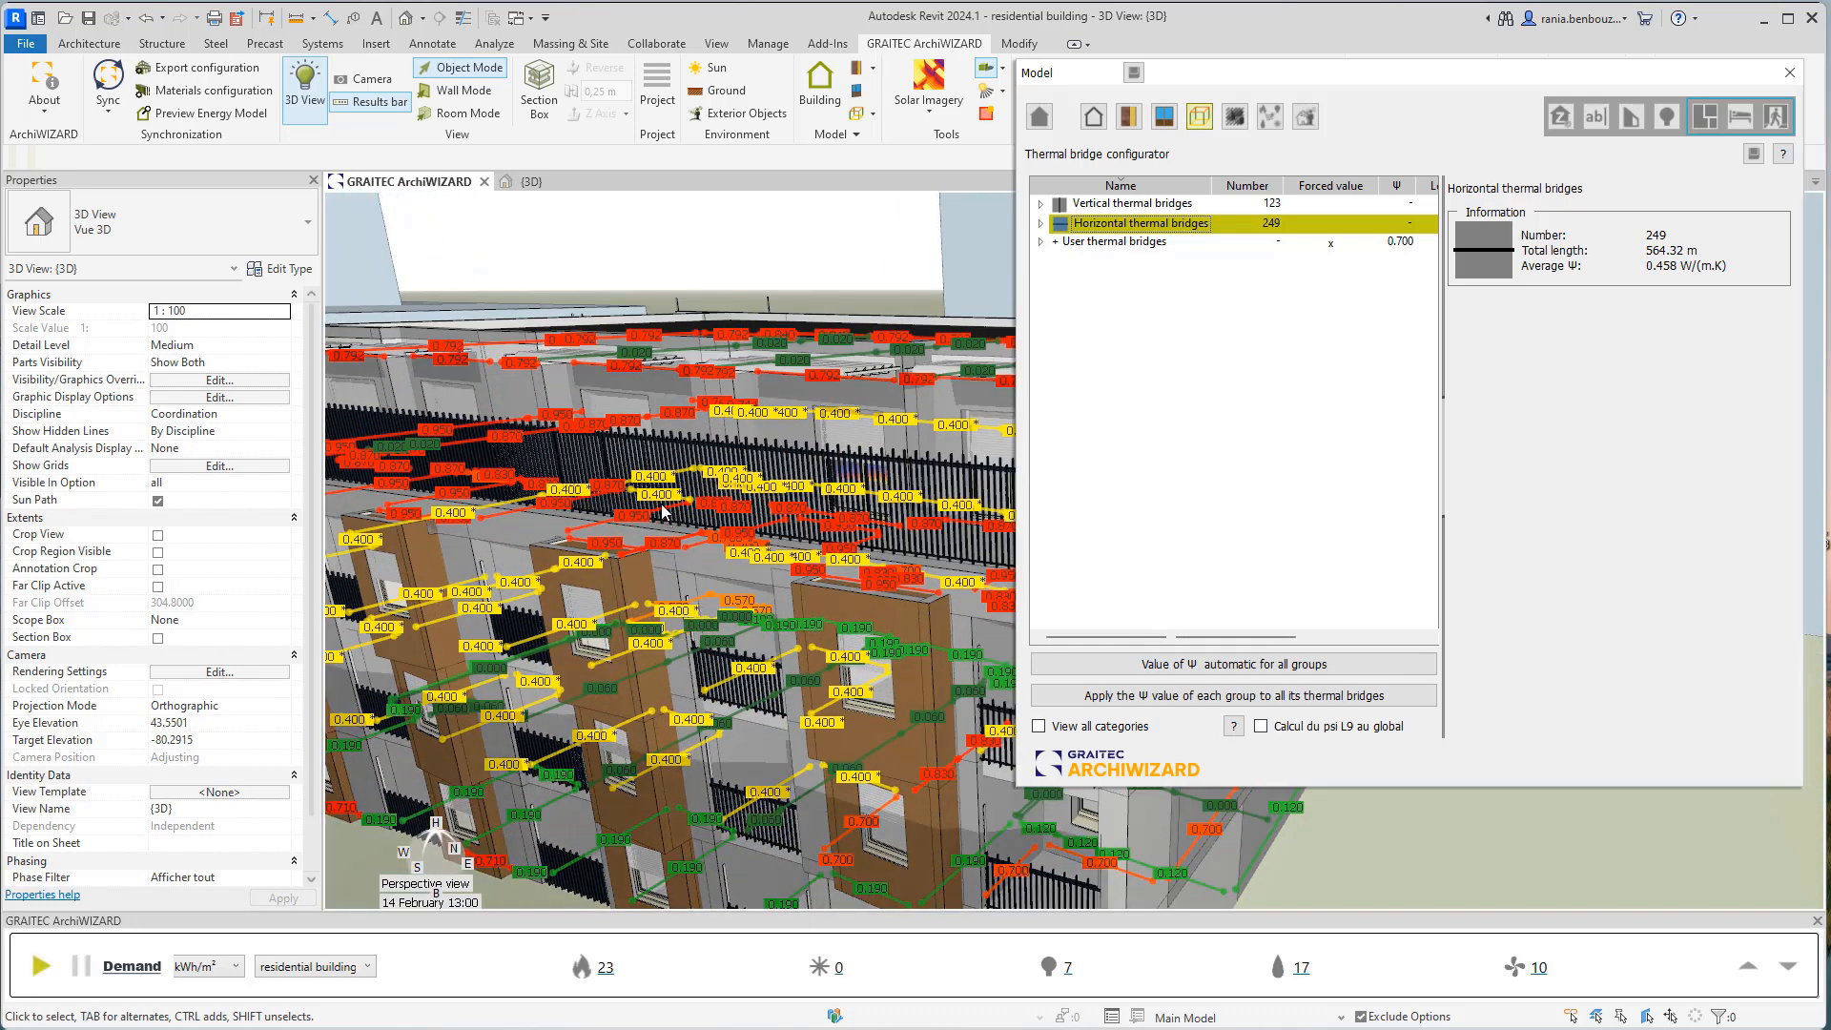
left_click(664, 484)
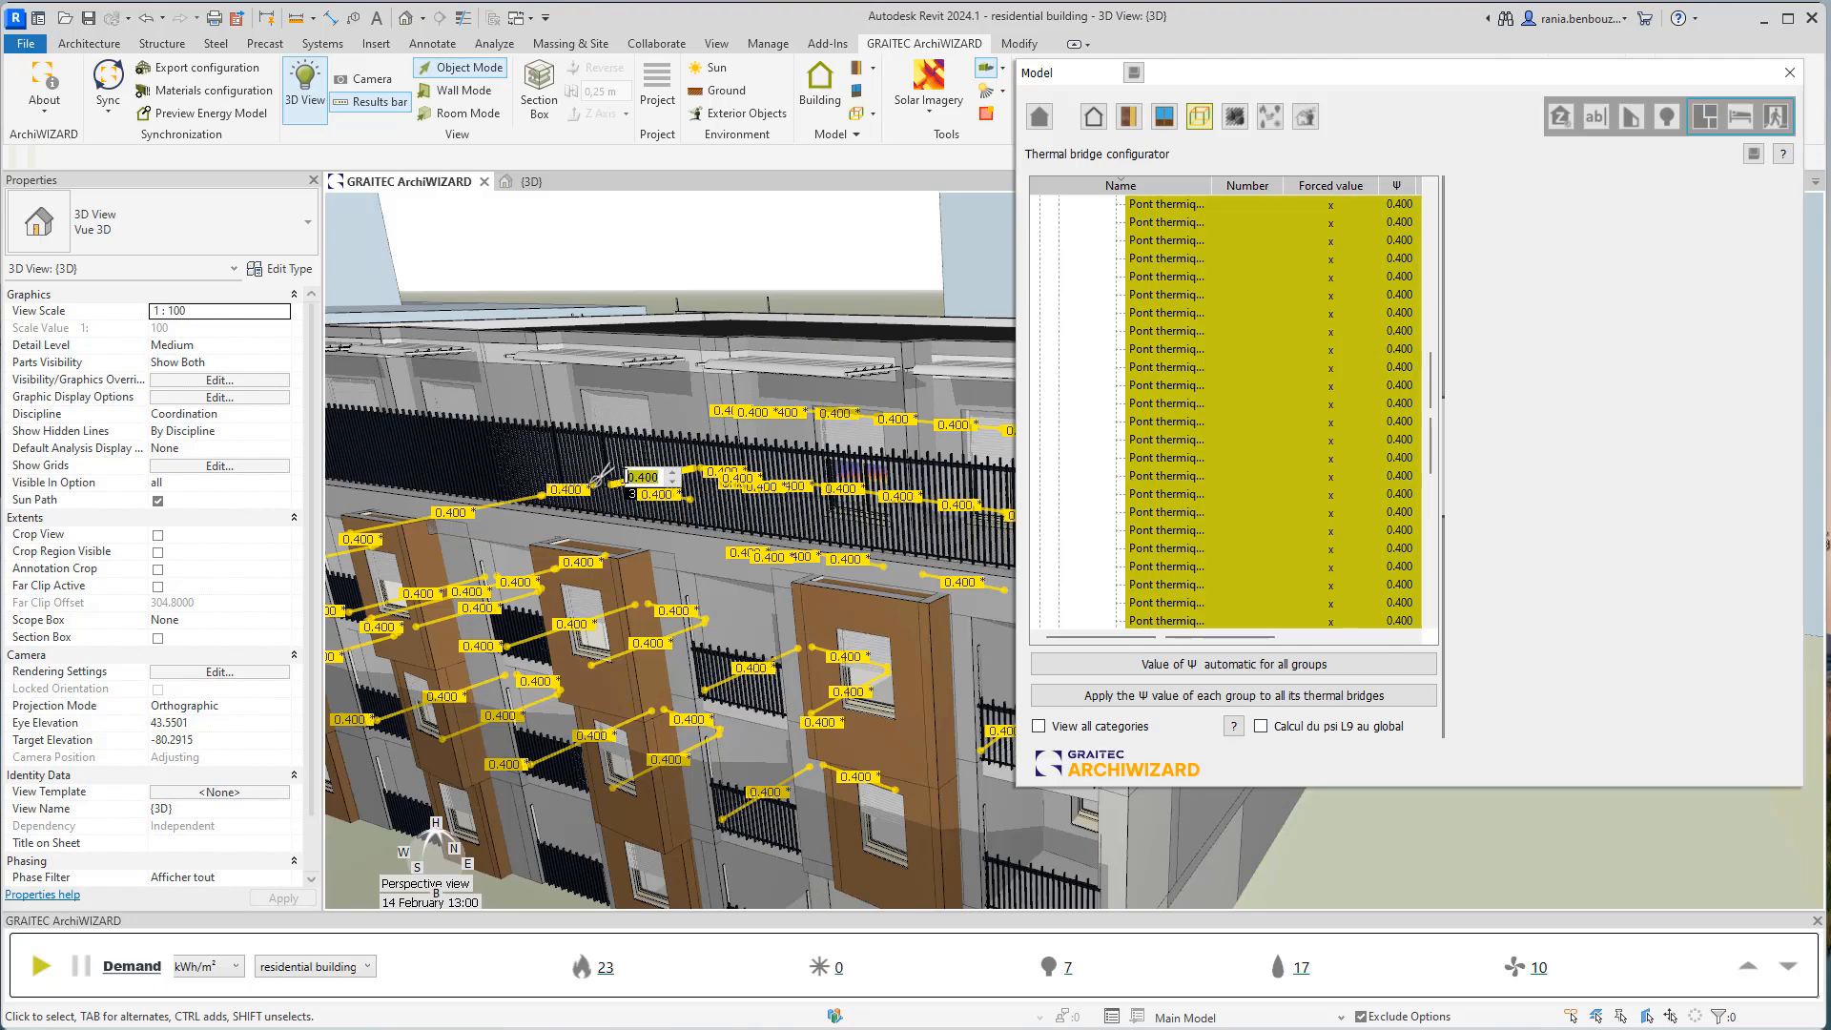